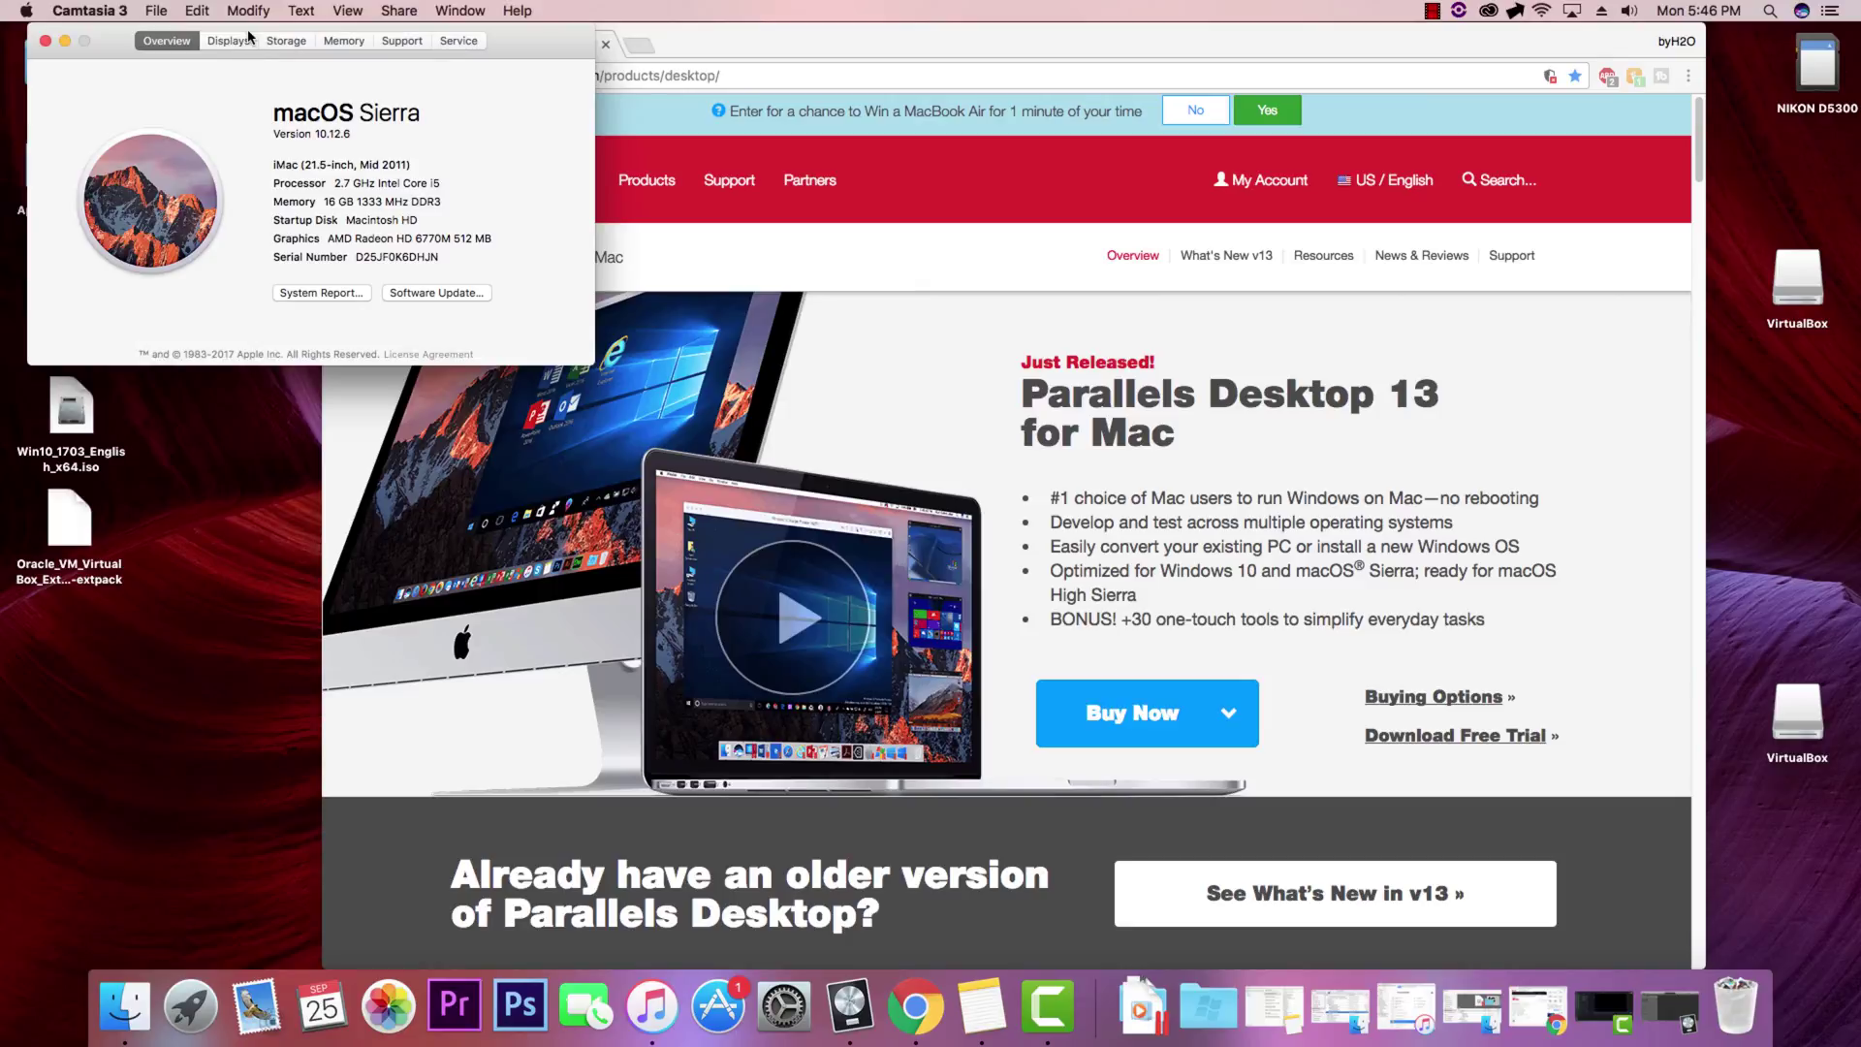
Step: Review the About This Mac overview (Sierra 10.12.6, 16 GB) and minimize Chrome out of the way
left_click_drag(256, 26, 268, 77)
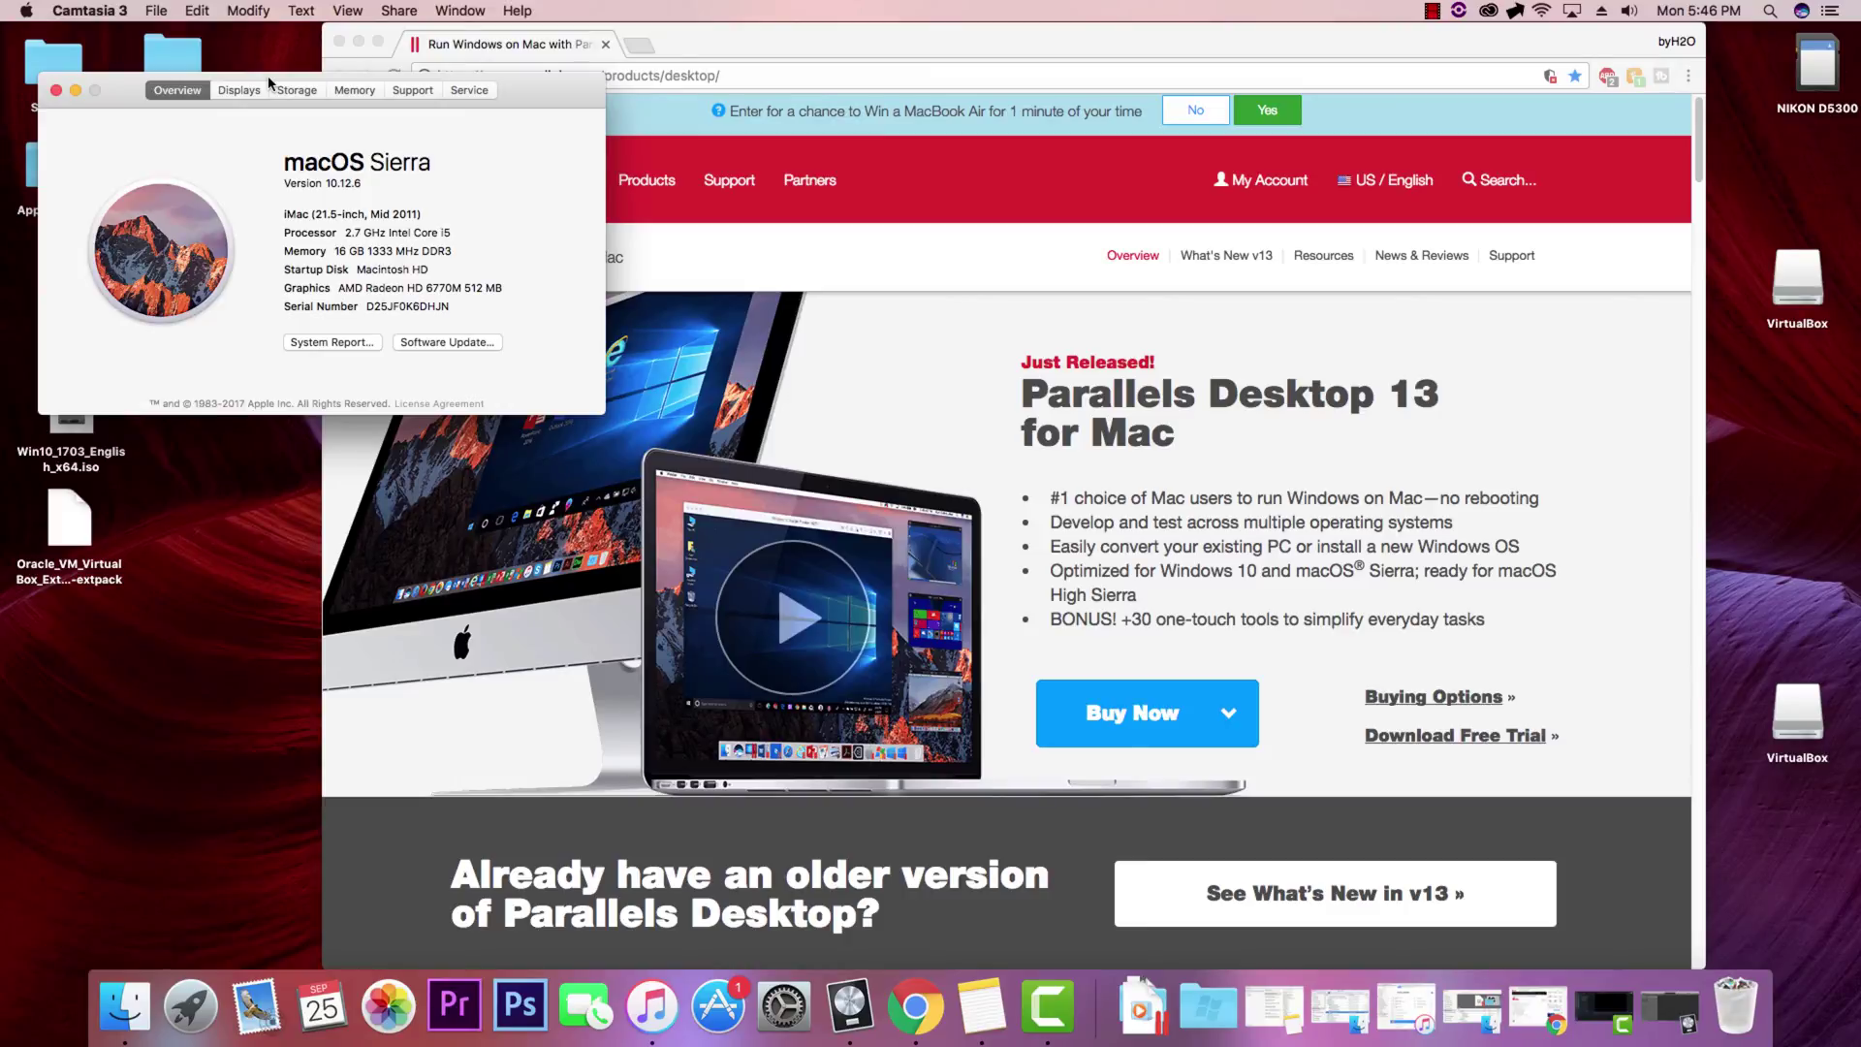
left_click_drag(268, 79, 452, 10)
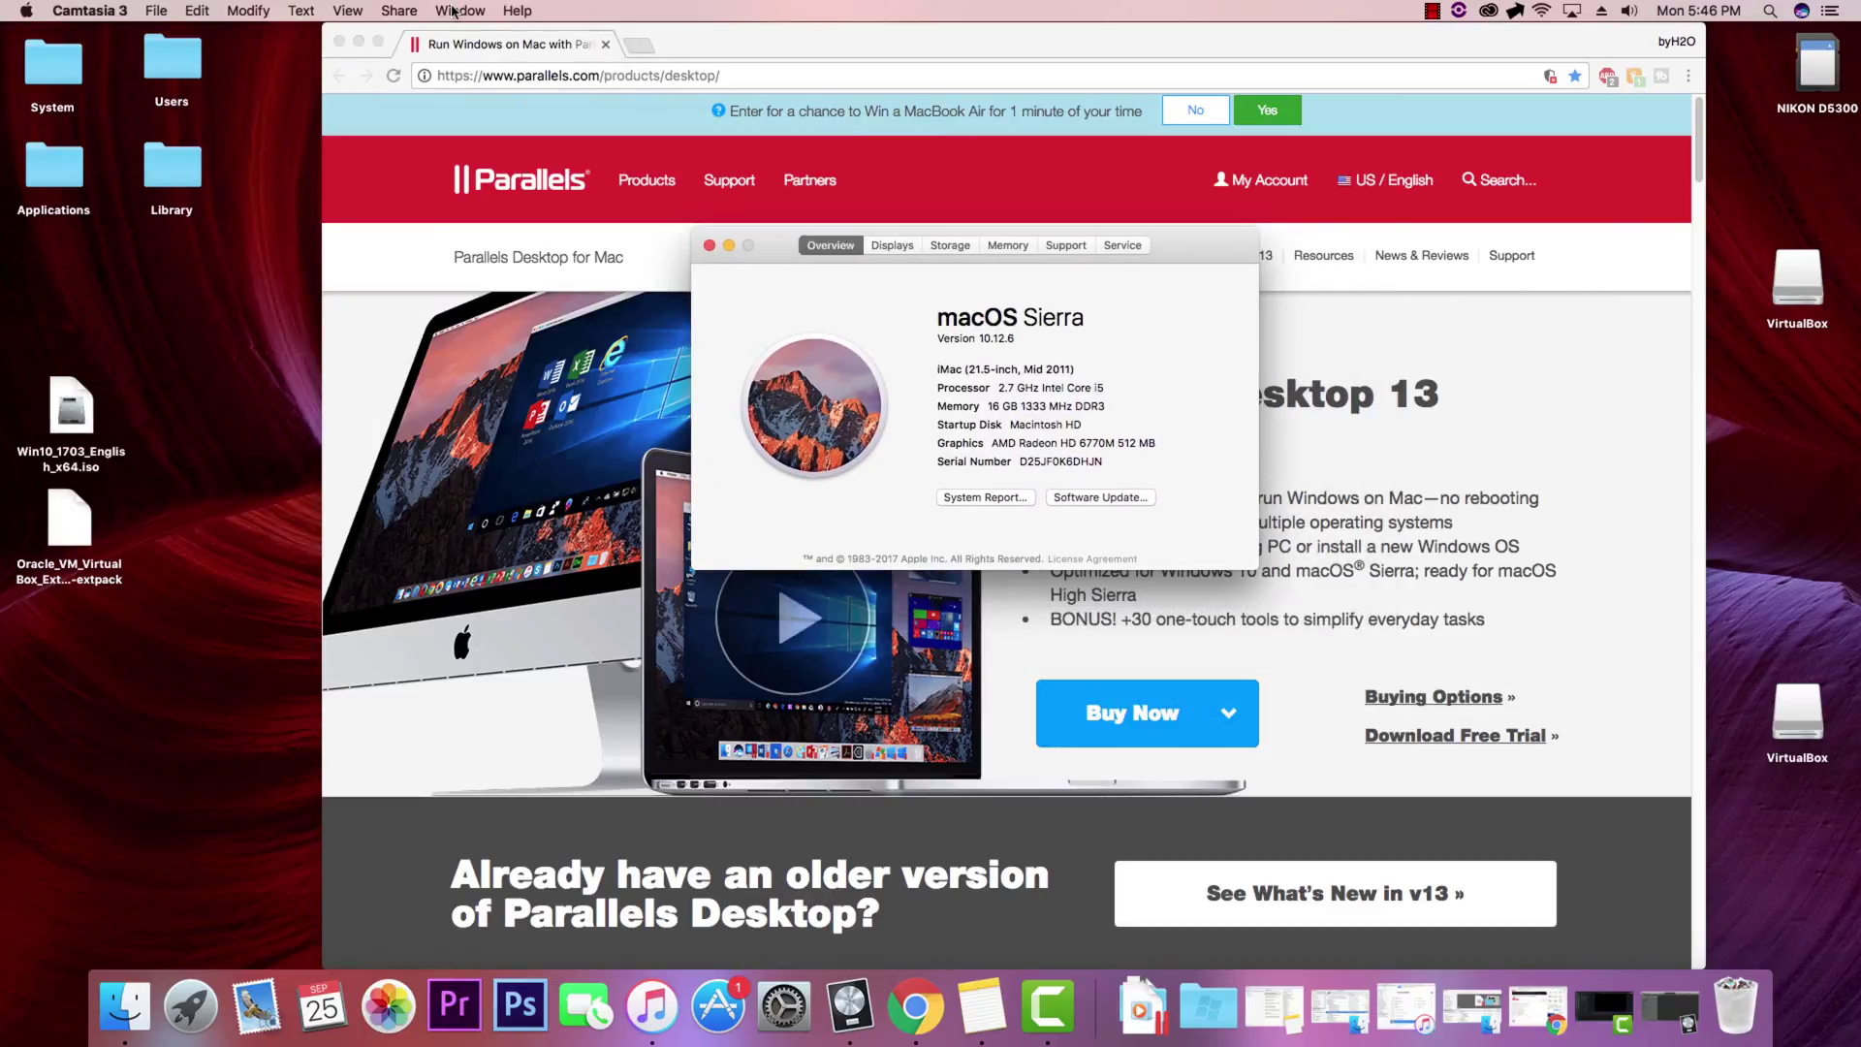
left_click(358, 40)
left_click_drag(917, 240, 797, 207)
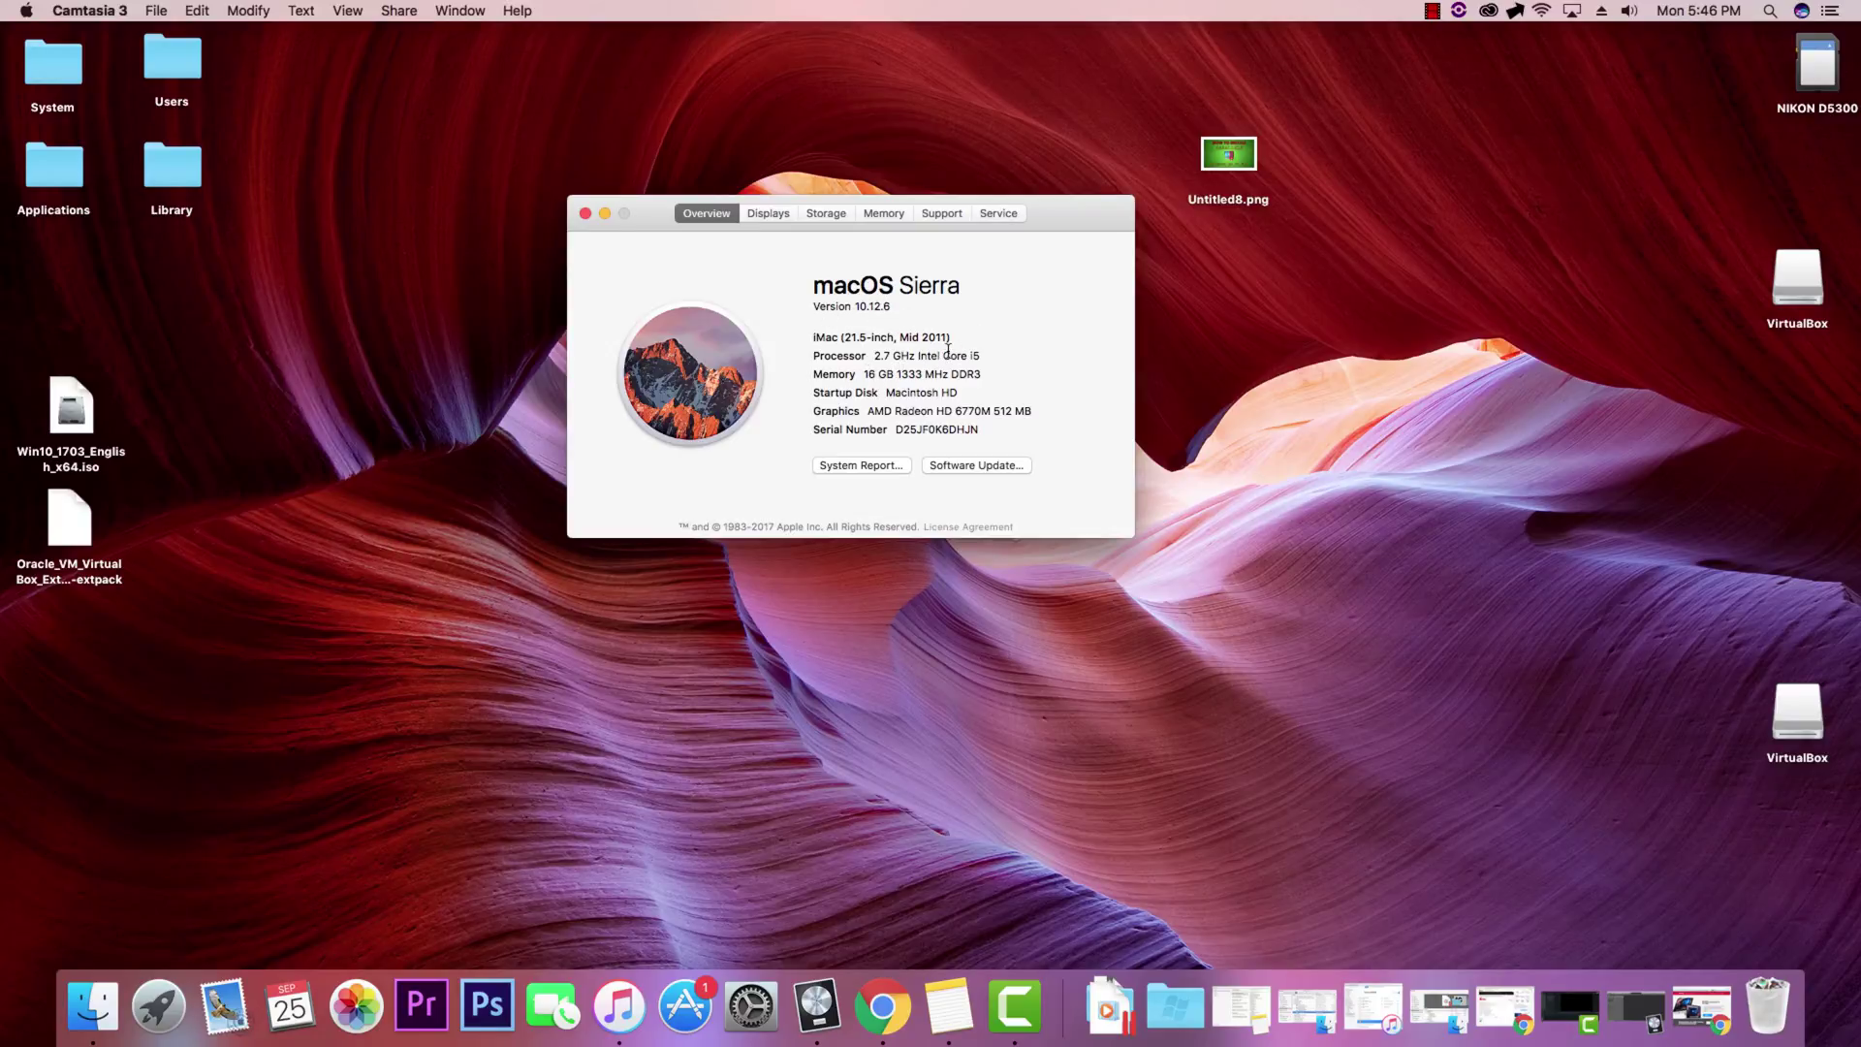
Step: Close About This Mac and restore Chrome's Parallels Desktop 13 for Mac product page
left_click(586, 213)
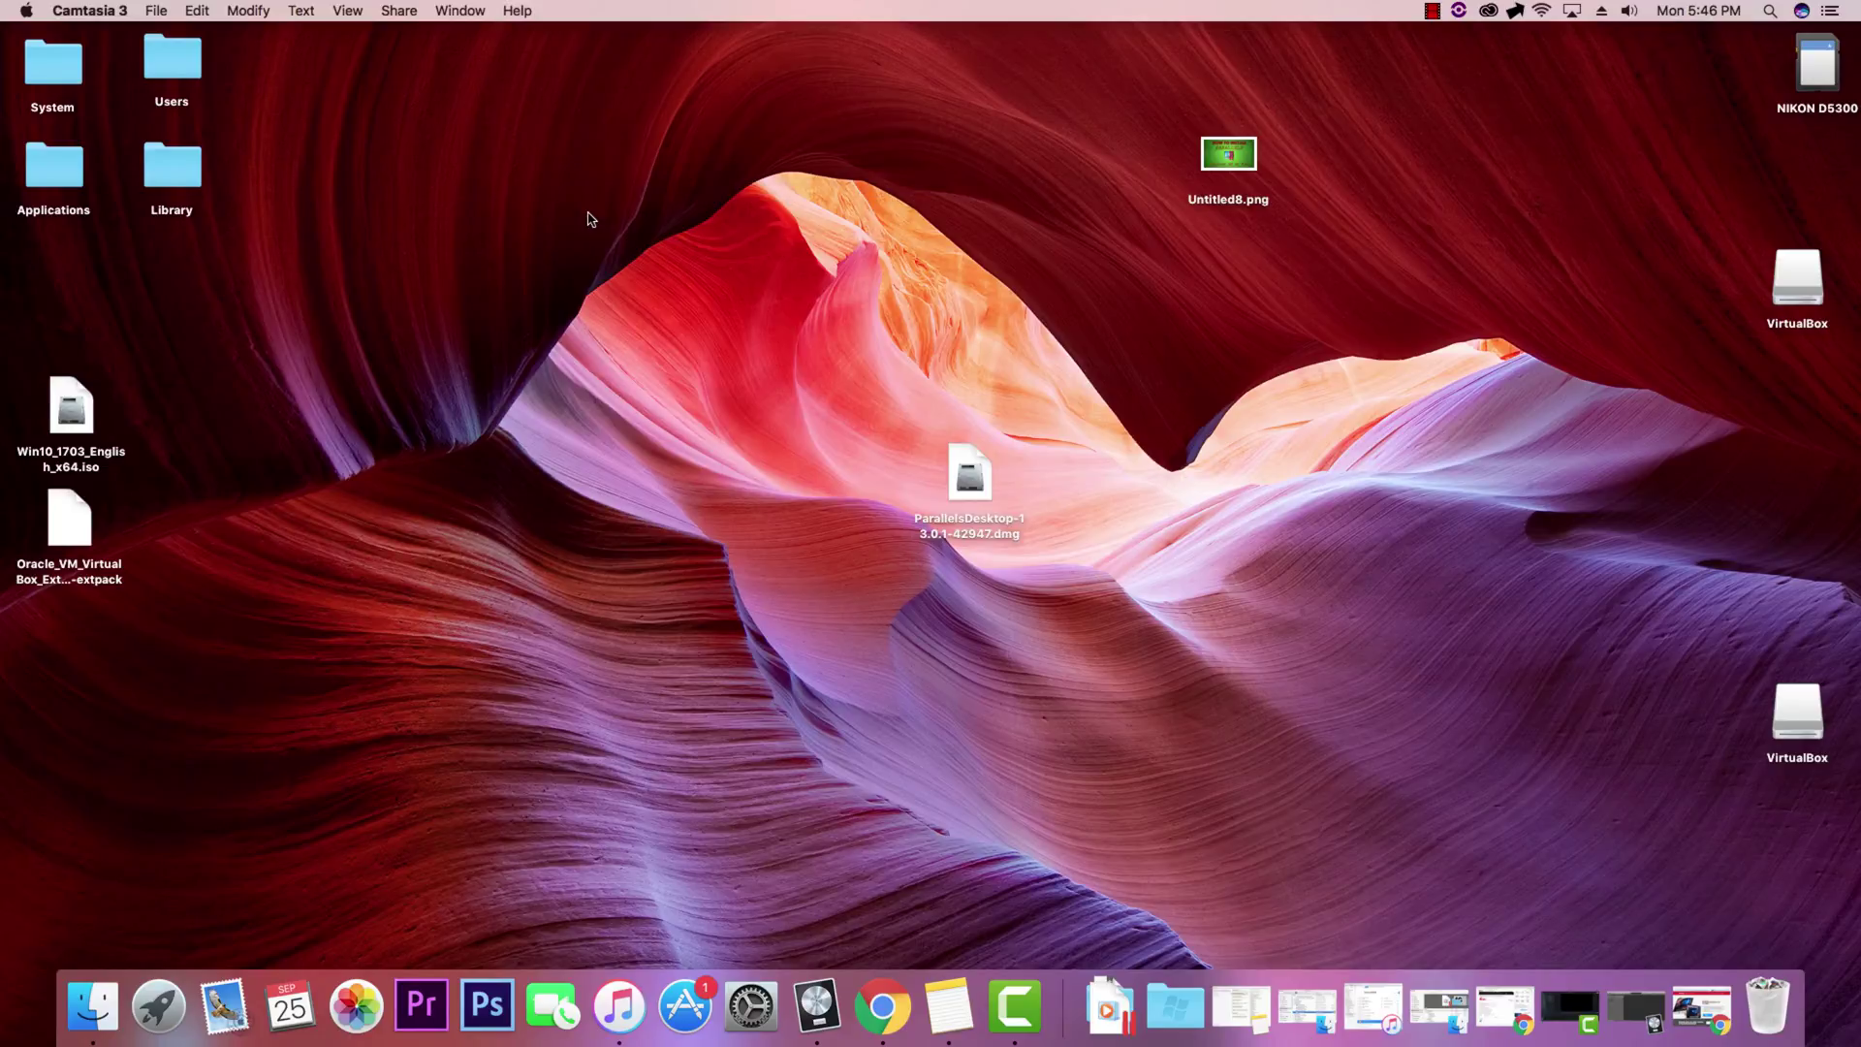
left_click(1125, 495)
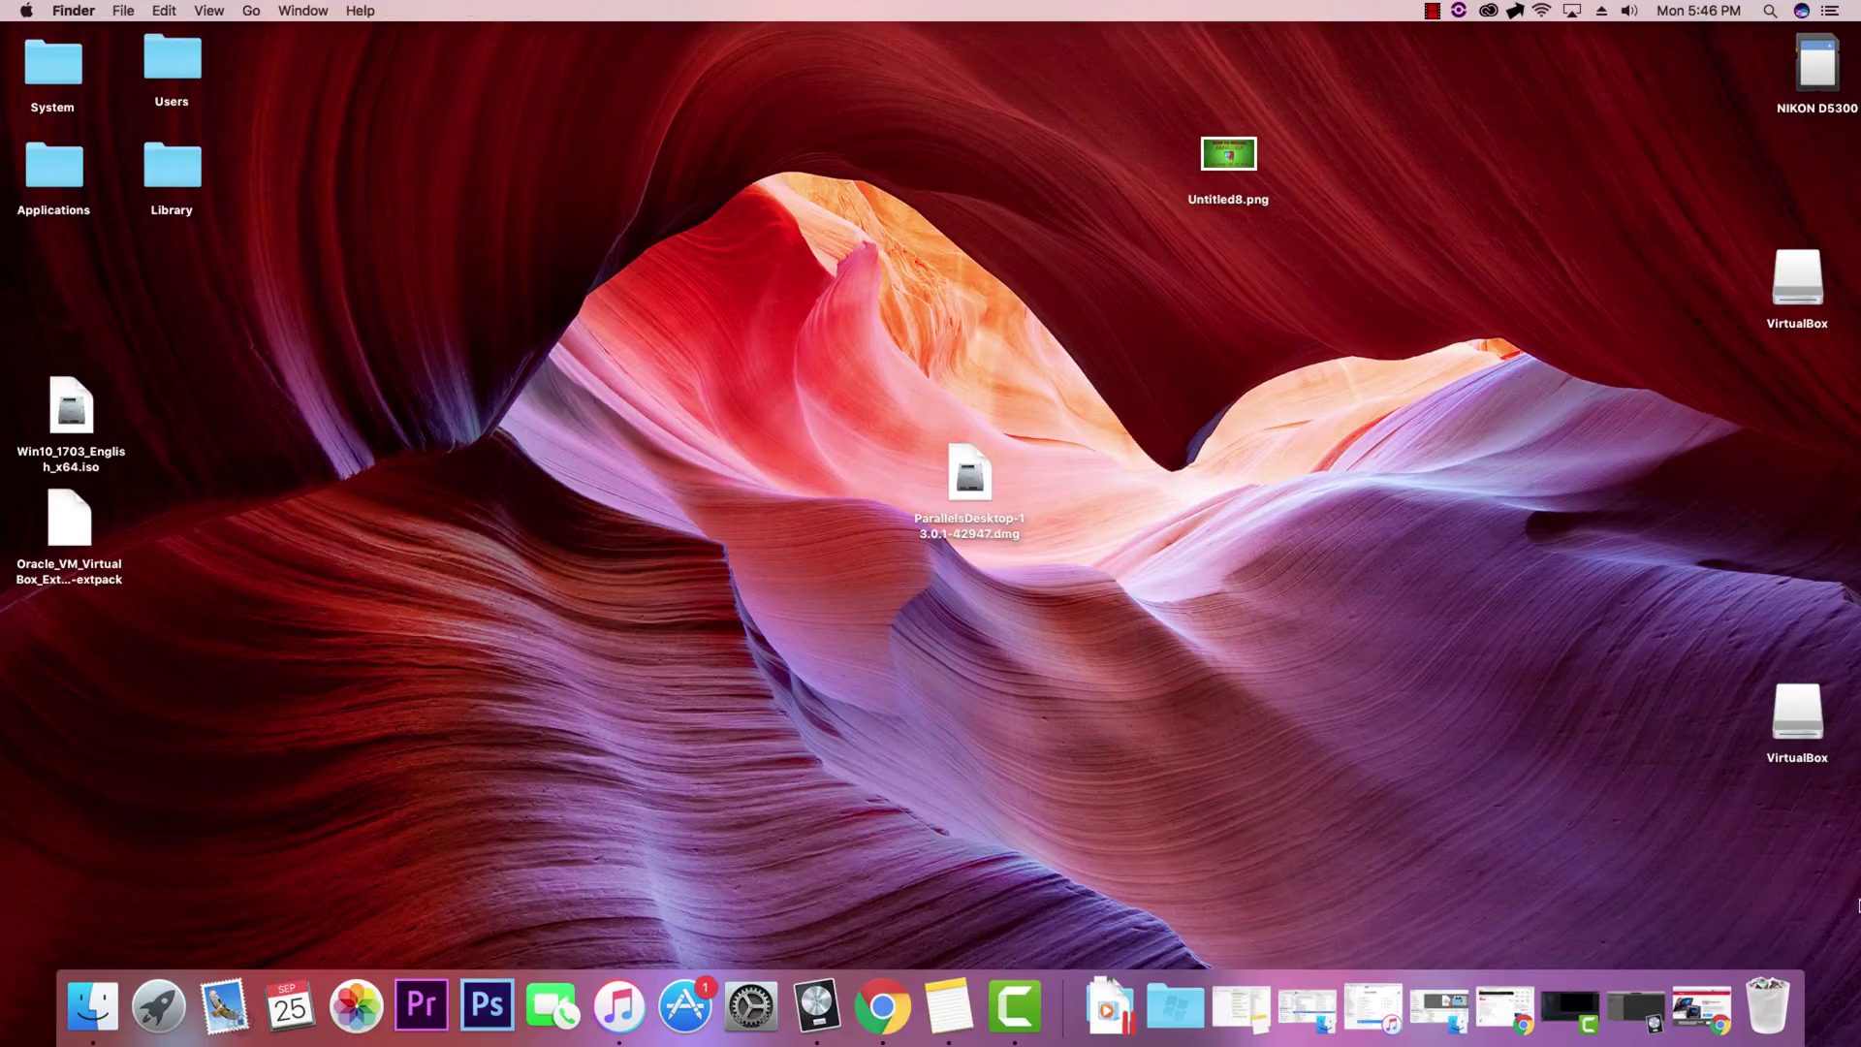
left_click(1701, 1006)
mouse_move(686, 205)
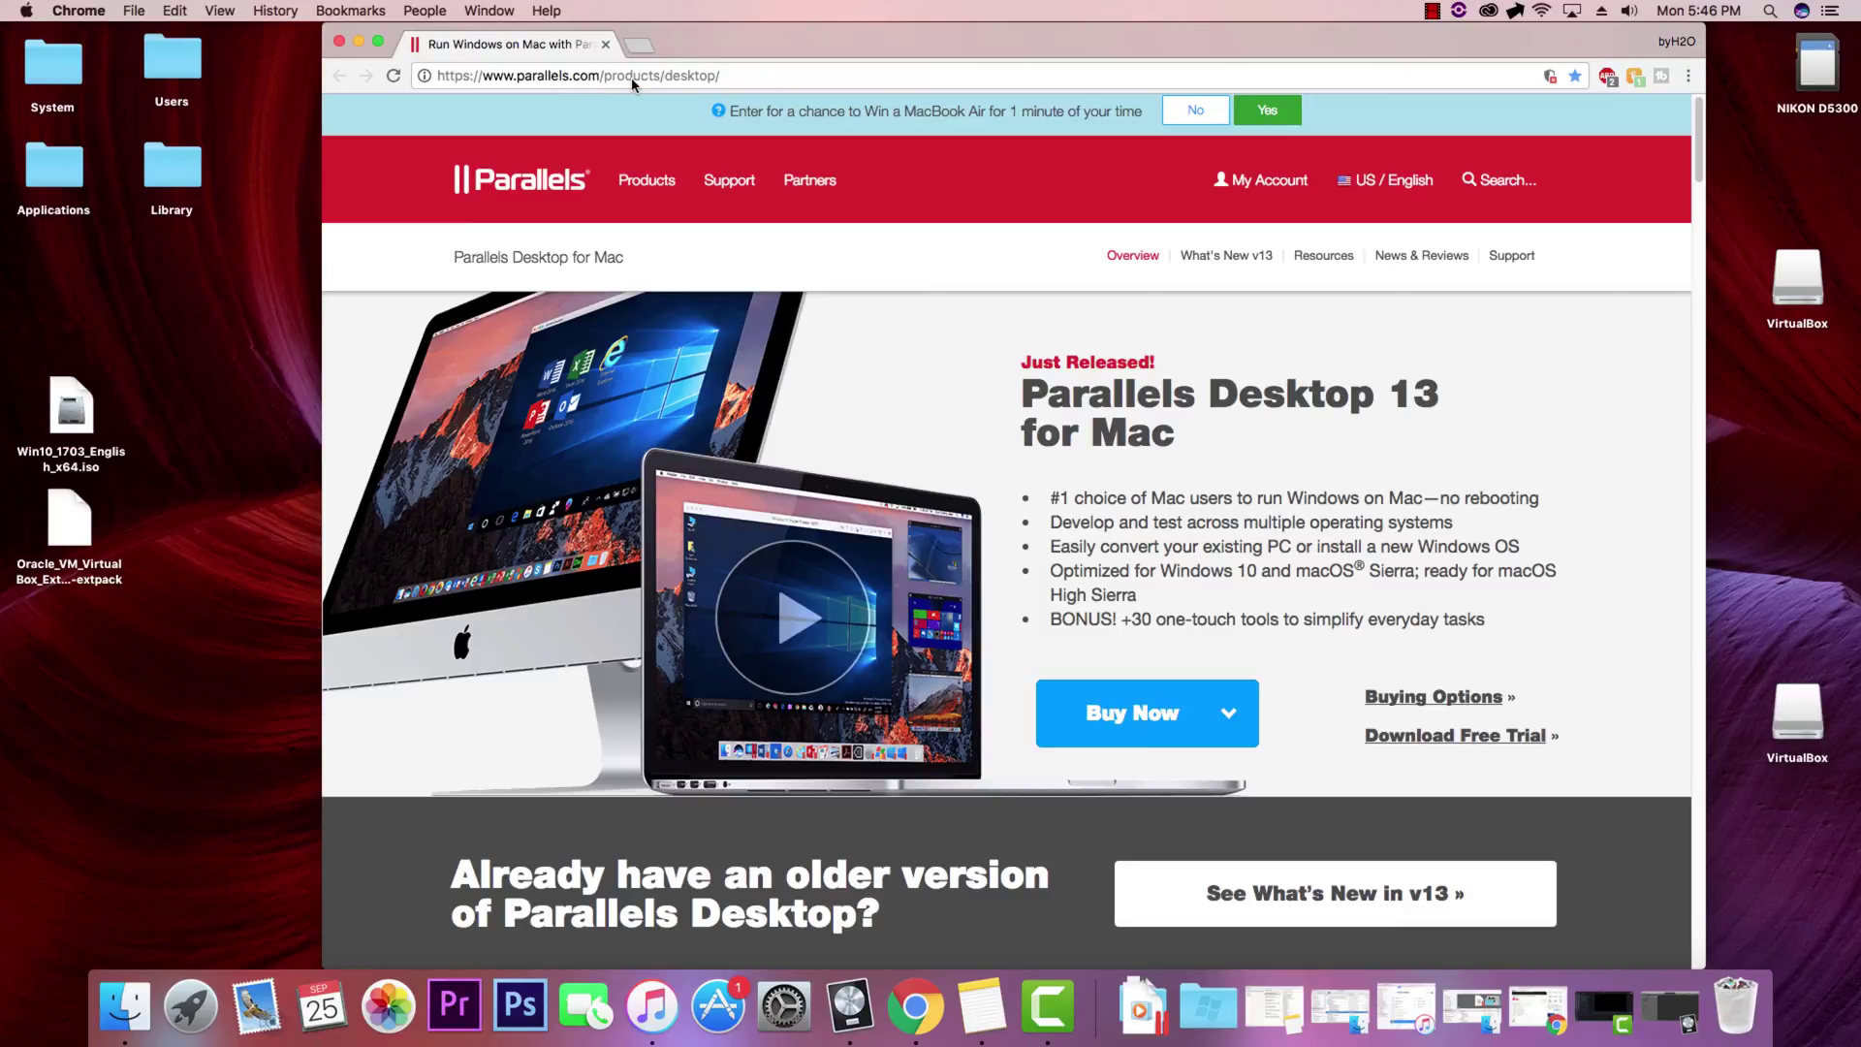
scroll(1354, 527, "down", 3)
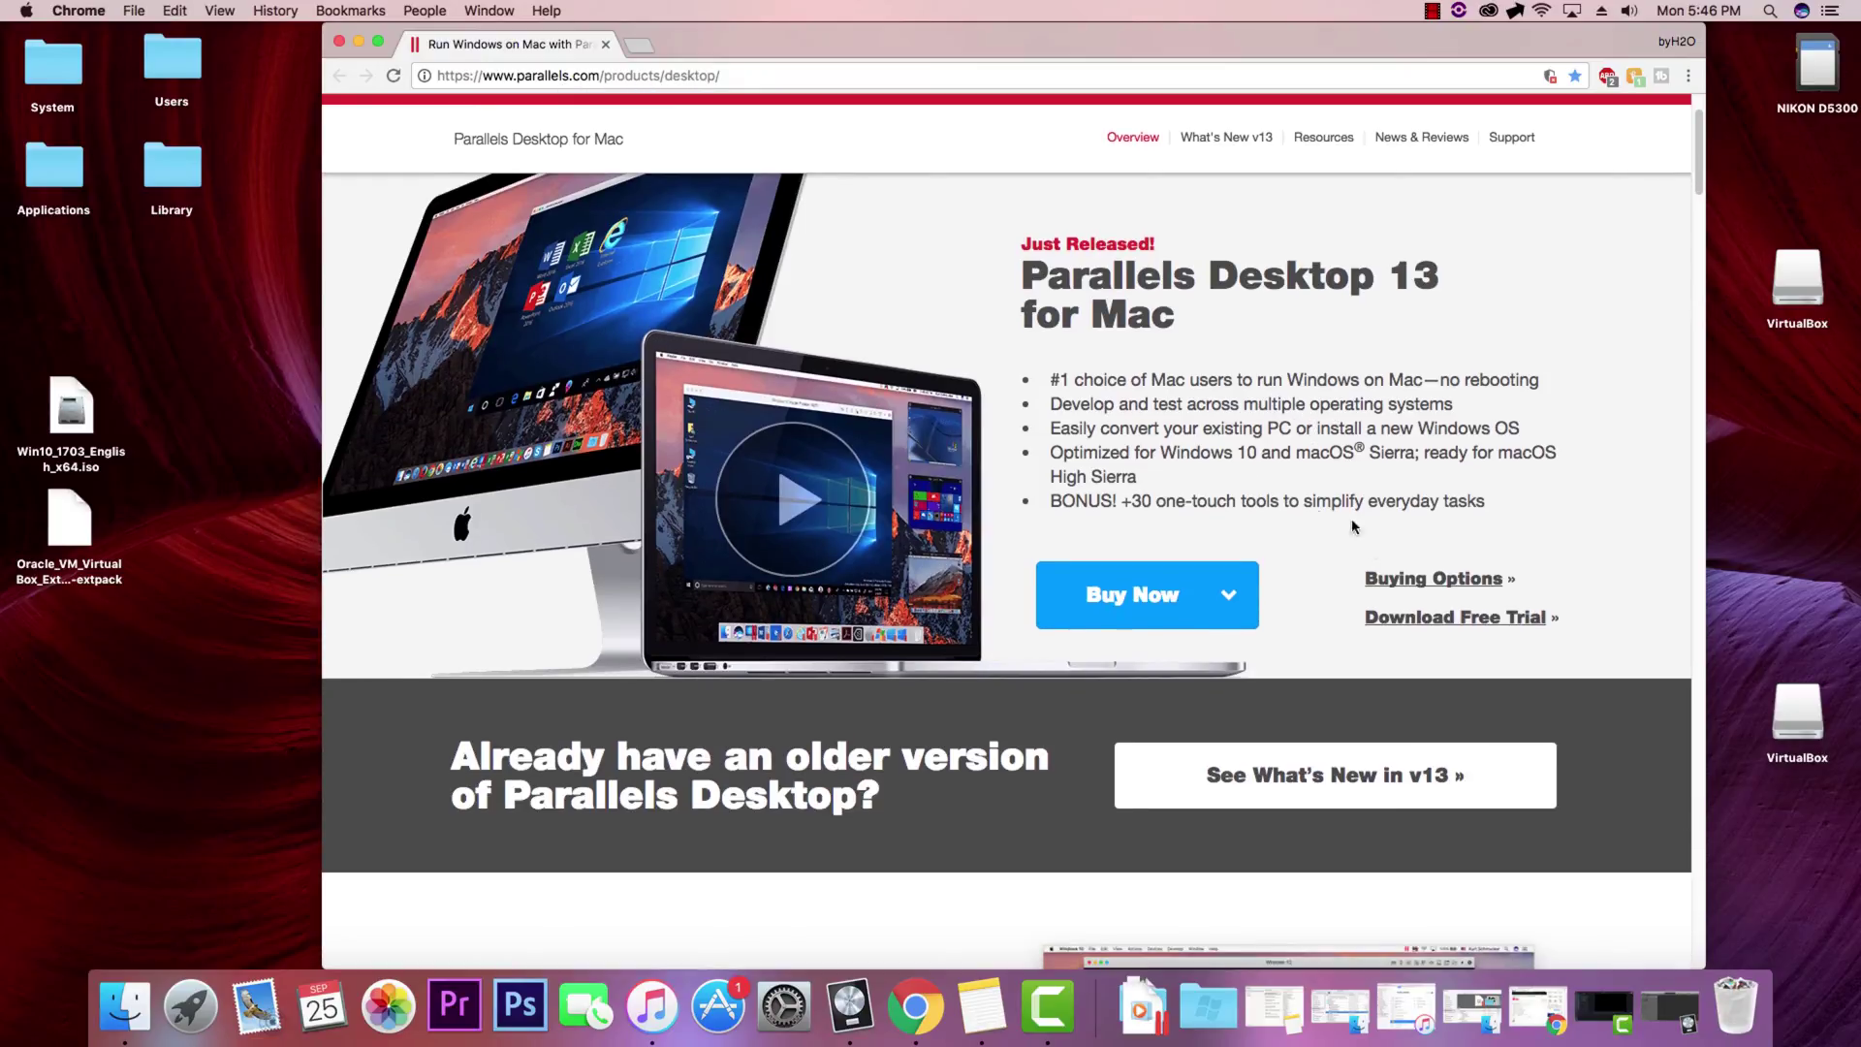
scroll(1376, 426, "up", 1)
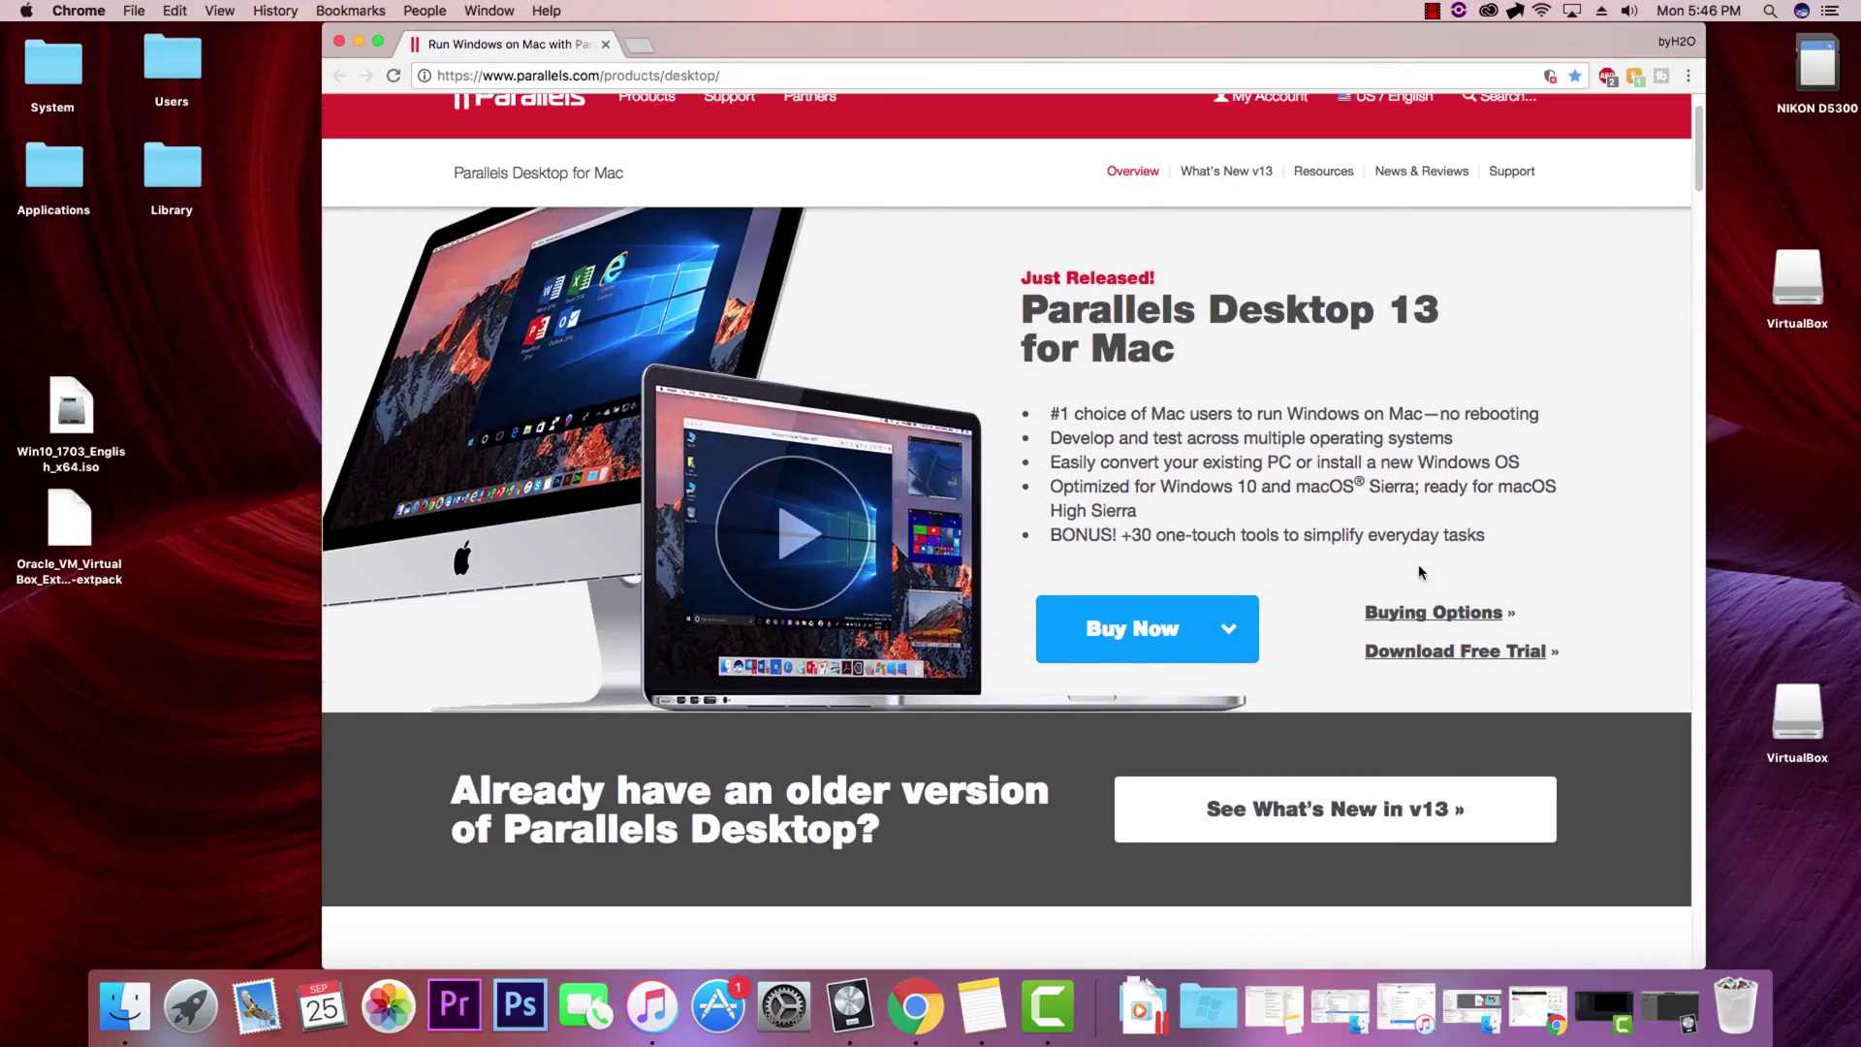
Step: Download the Parallels Desktop 13 free trial .dmg (251 MB) from the trial page
left_click(1444, 659)
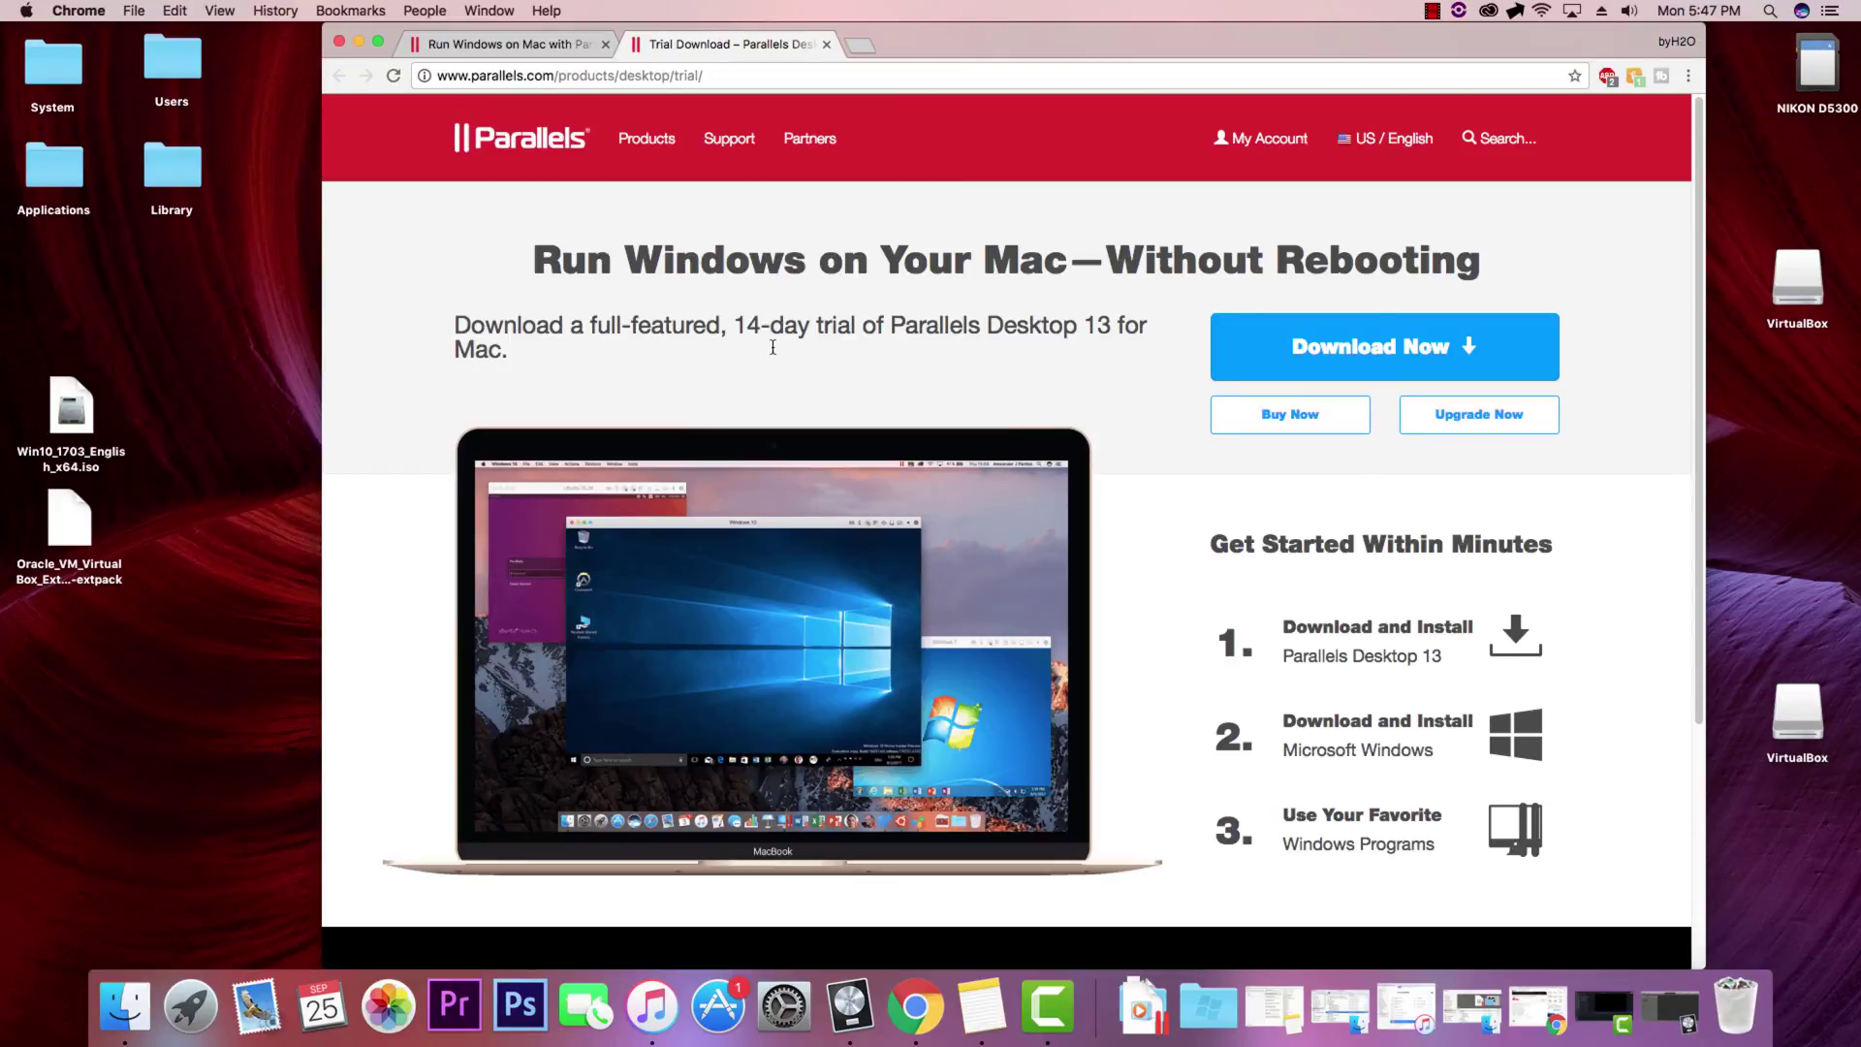
left_click(1380, 347)
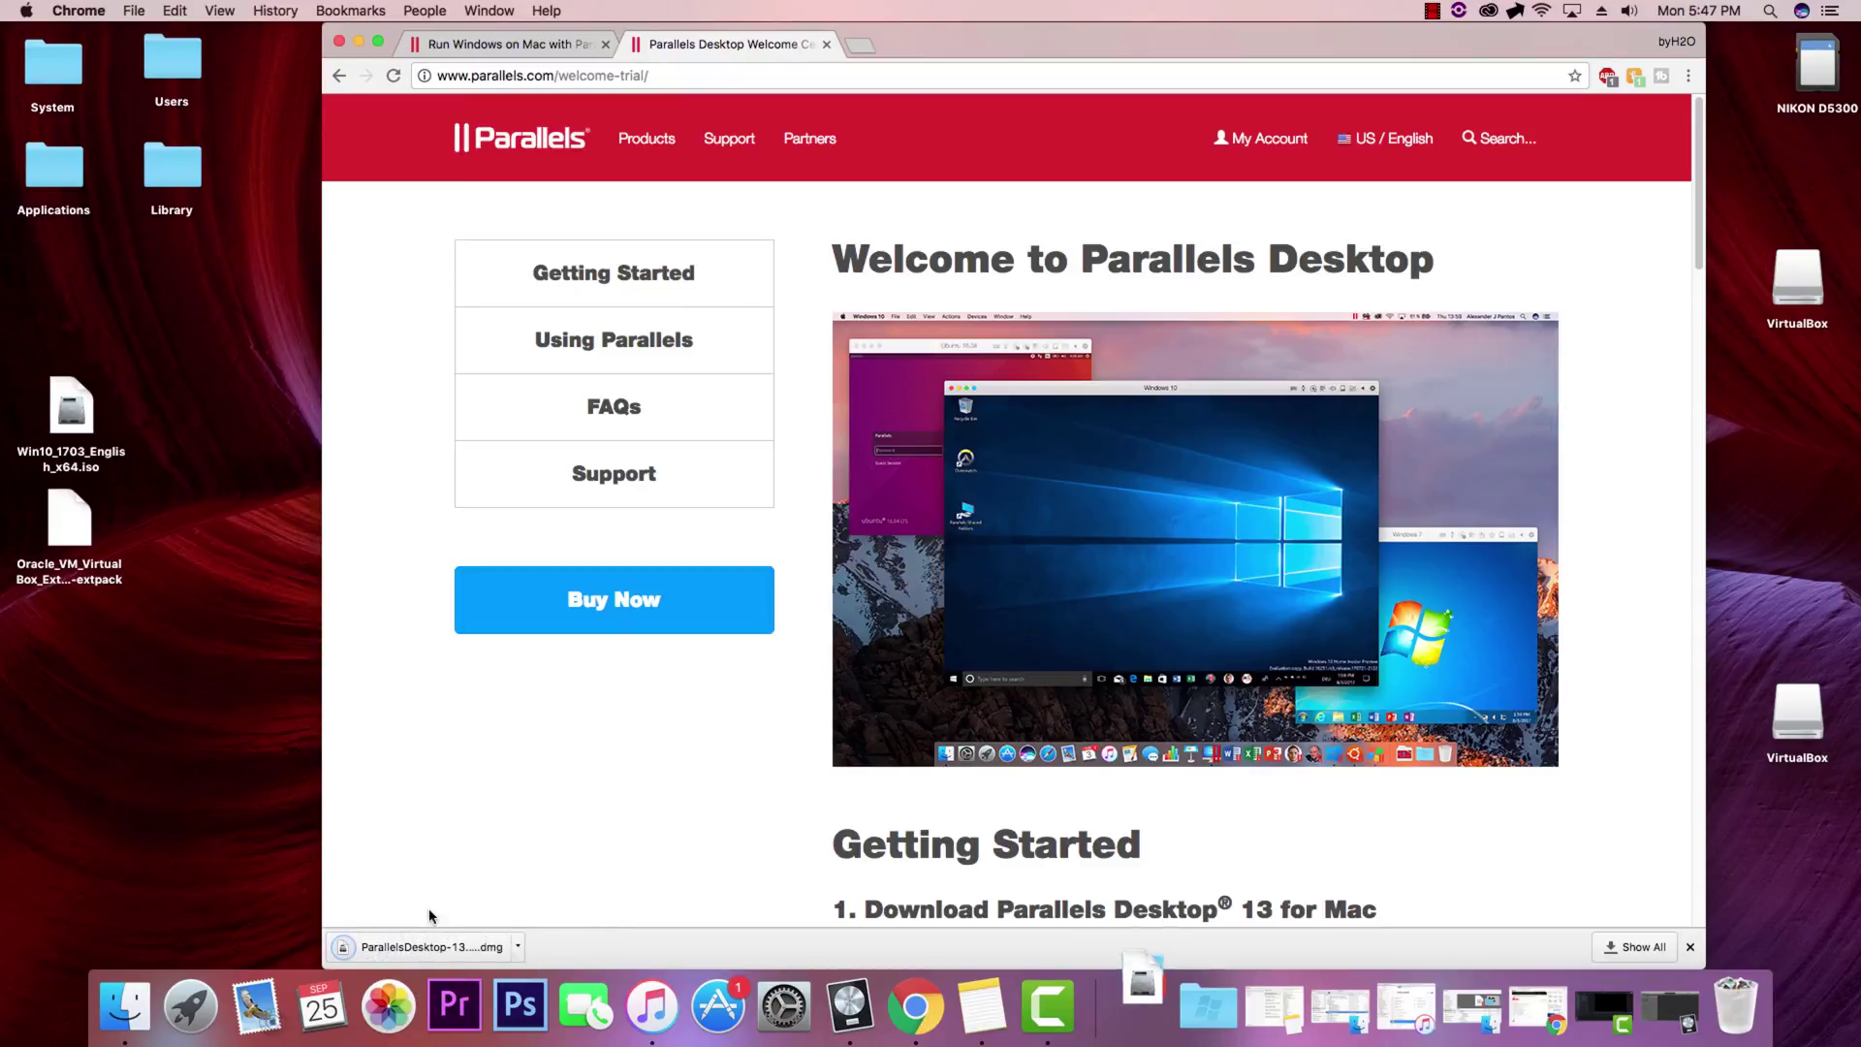
Step: Minimize Chrome and mount ParallelsDesktop-13.0.1-42947.dmg from the desktop
left_click(359, 41)
left_click(971, 536)
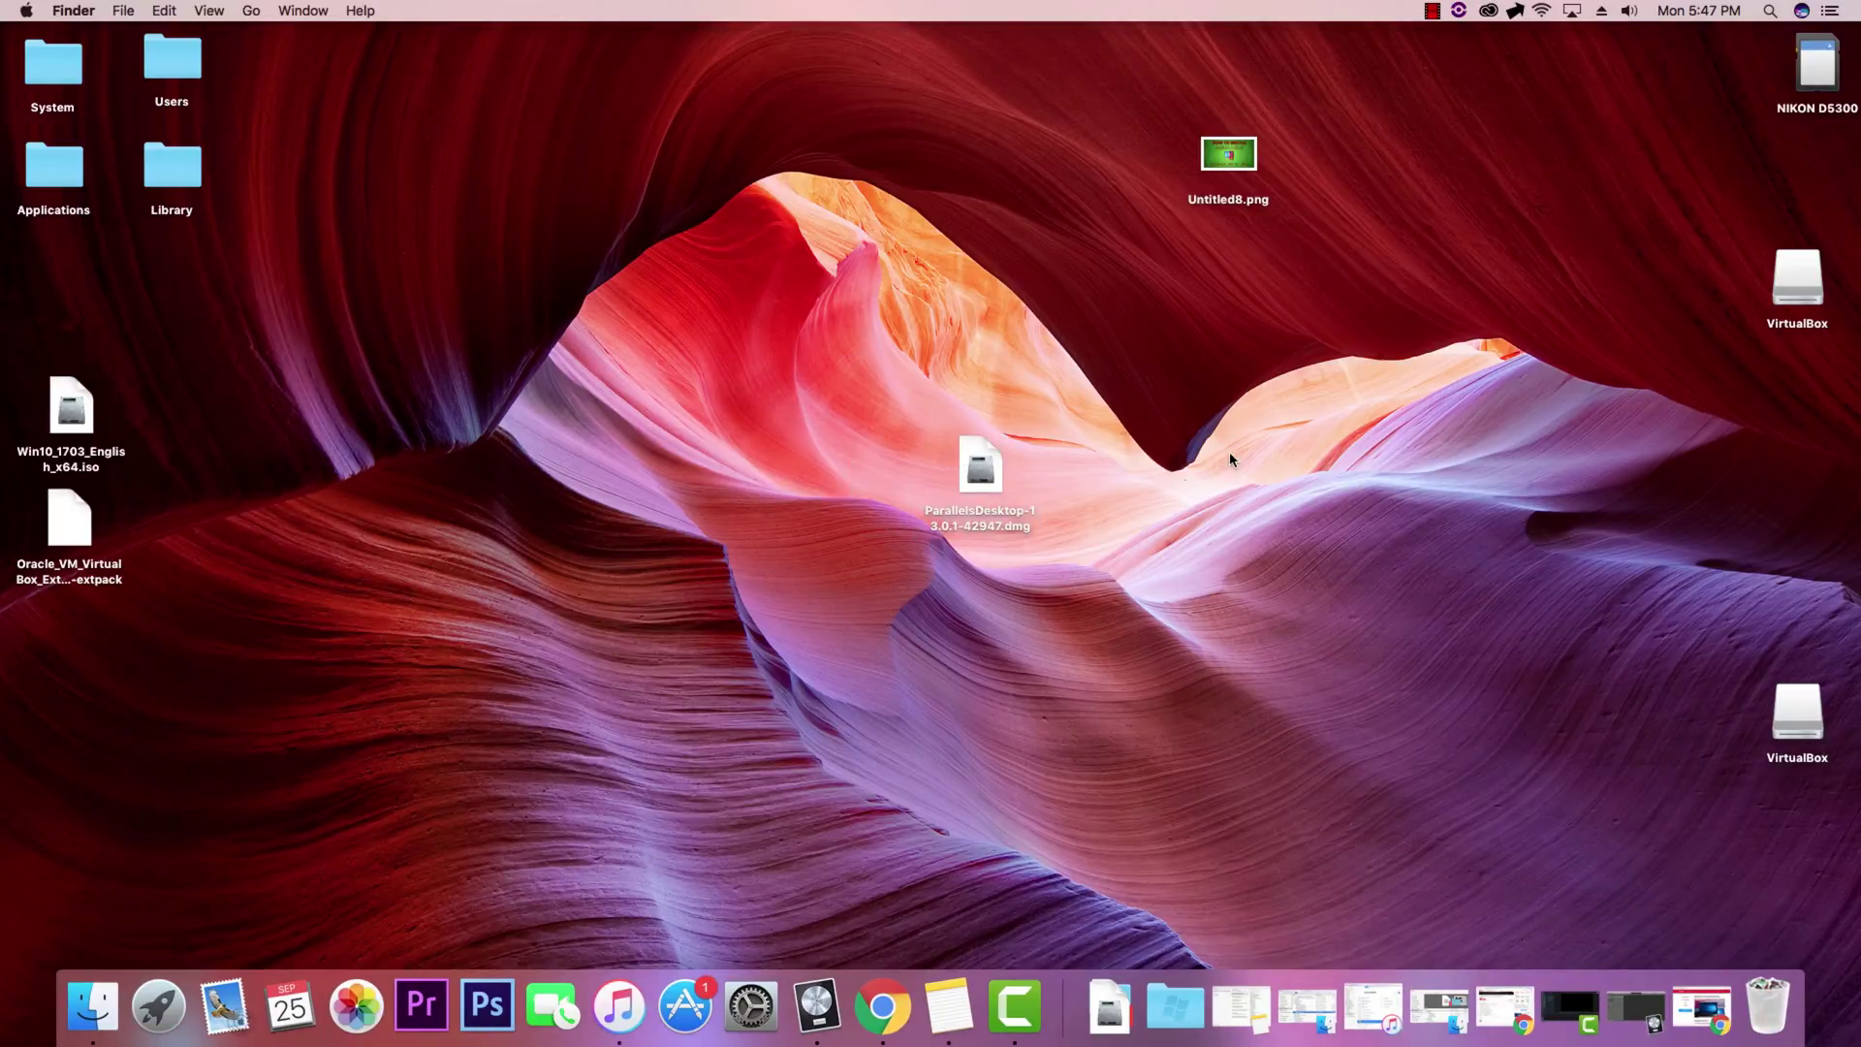
left_click_drag(969, 480, 964, 532)
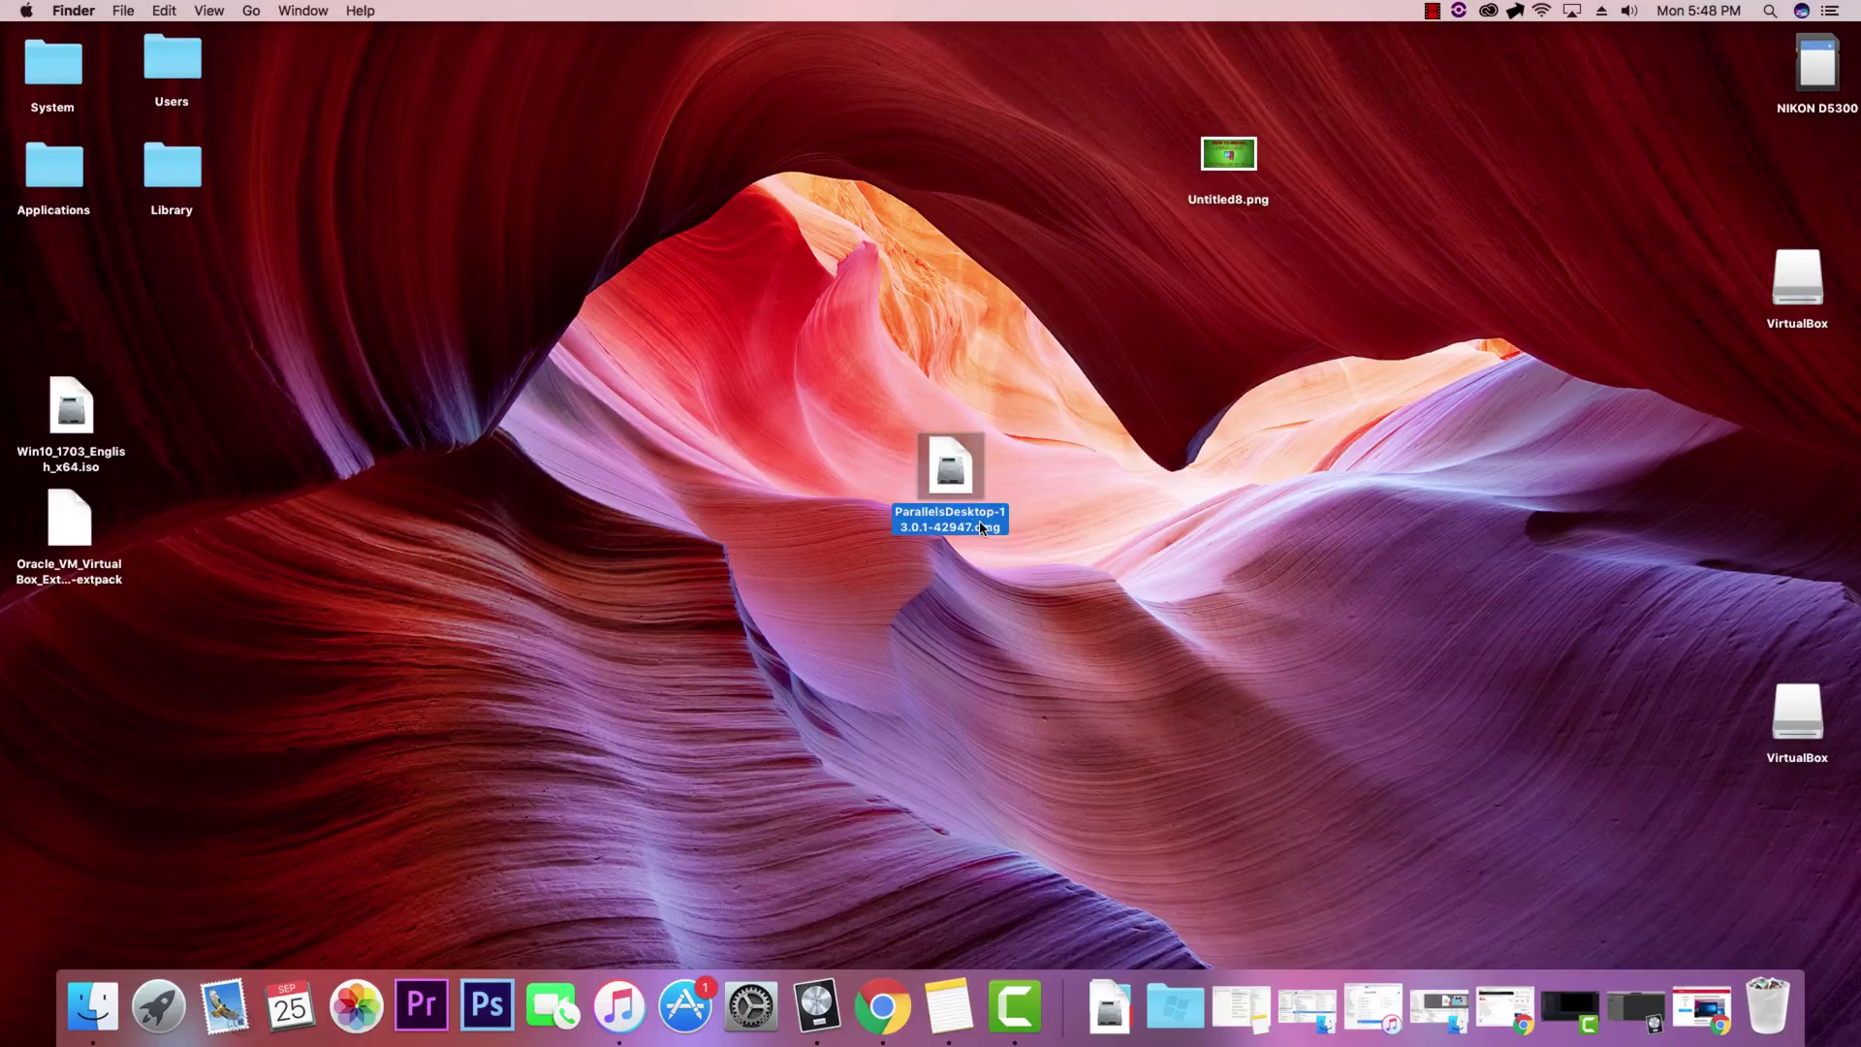
double_click(946, 517)
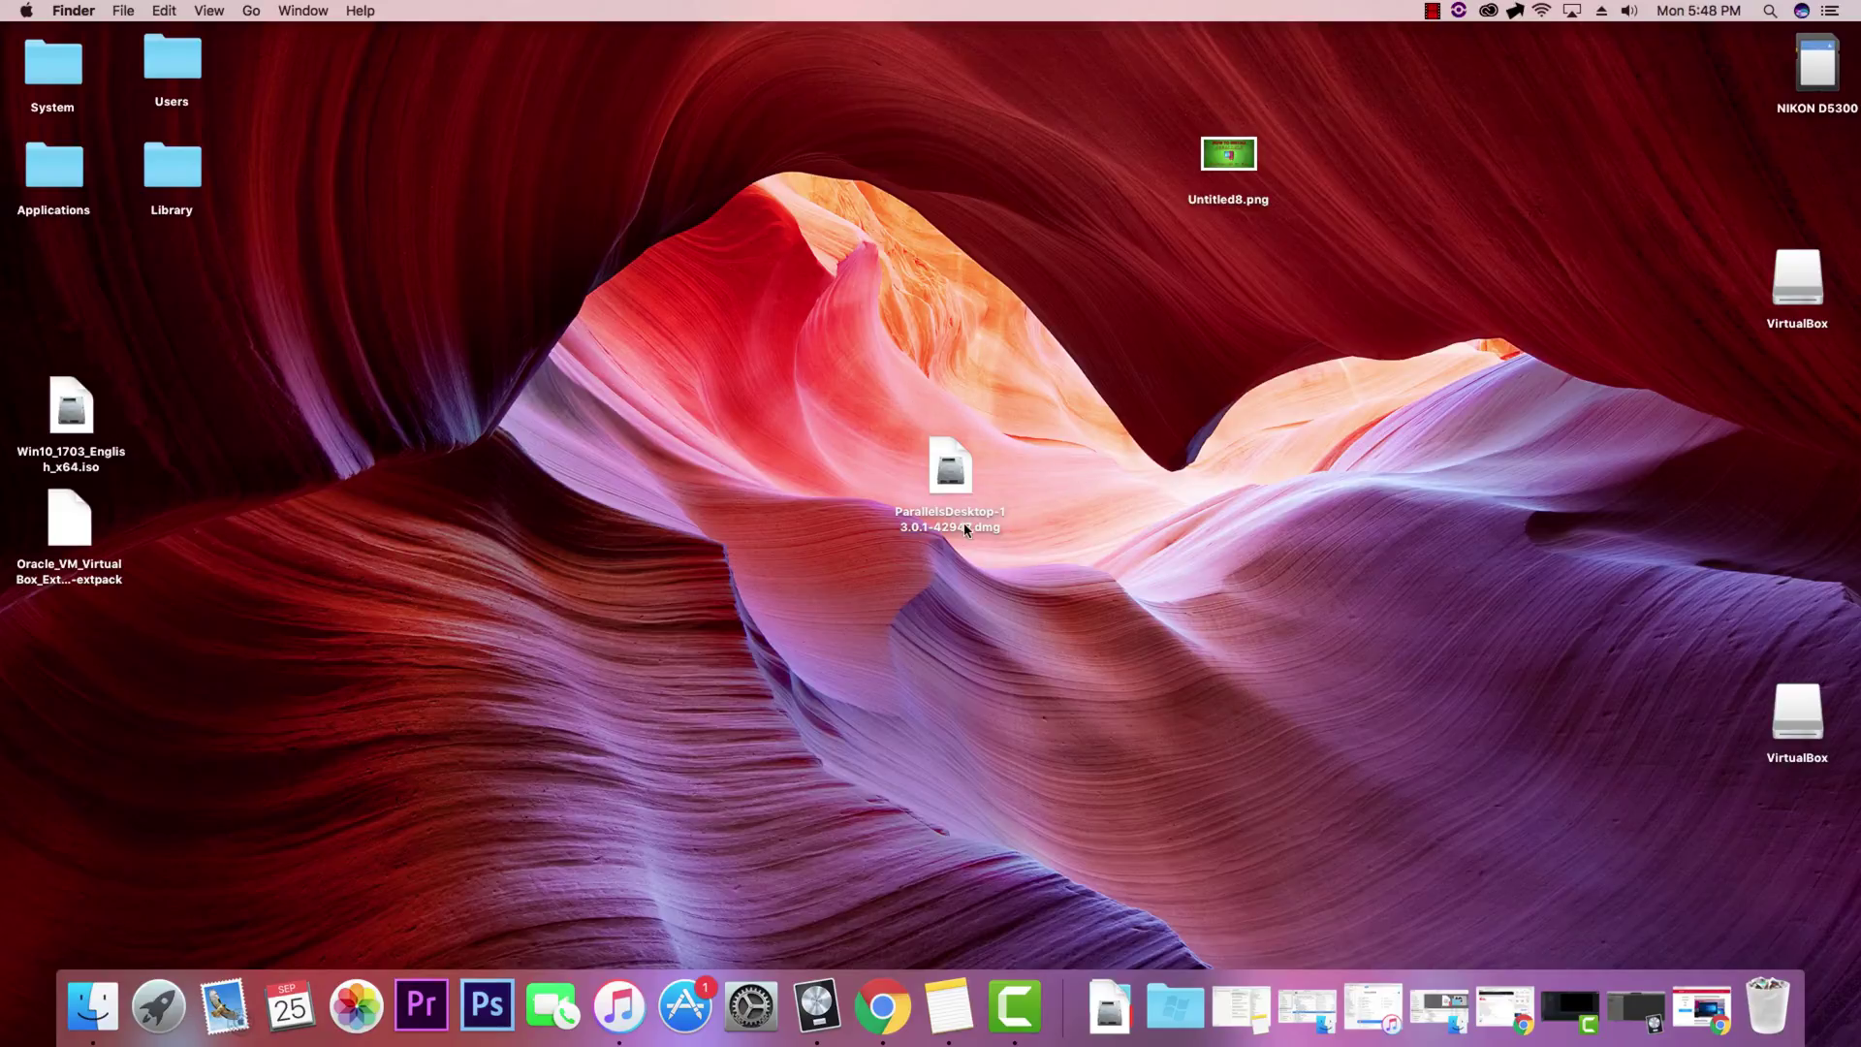
double_click(952, 522)
left_click_drag(1386, 171, 941, 301)
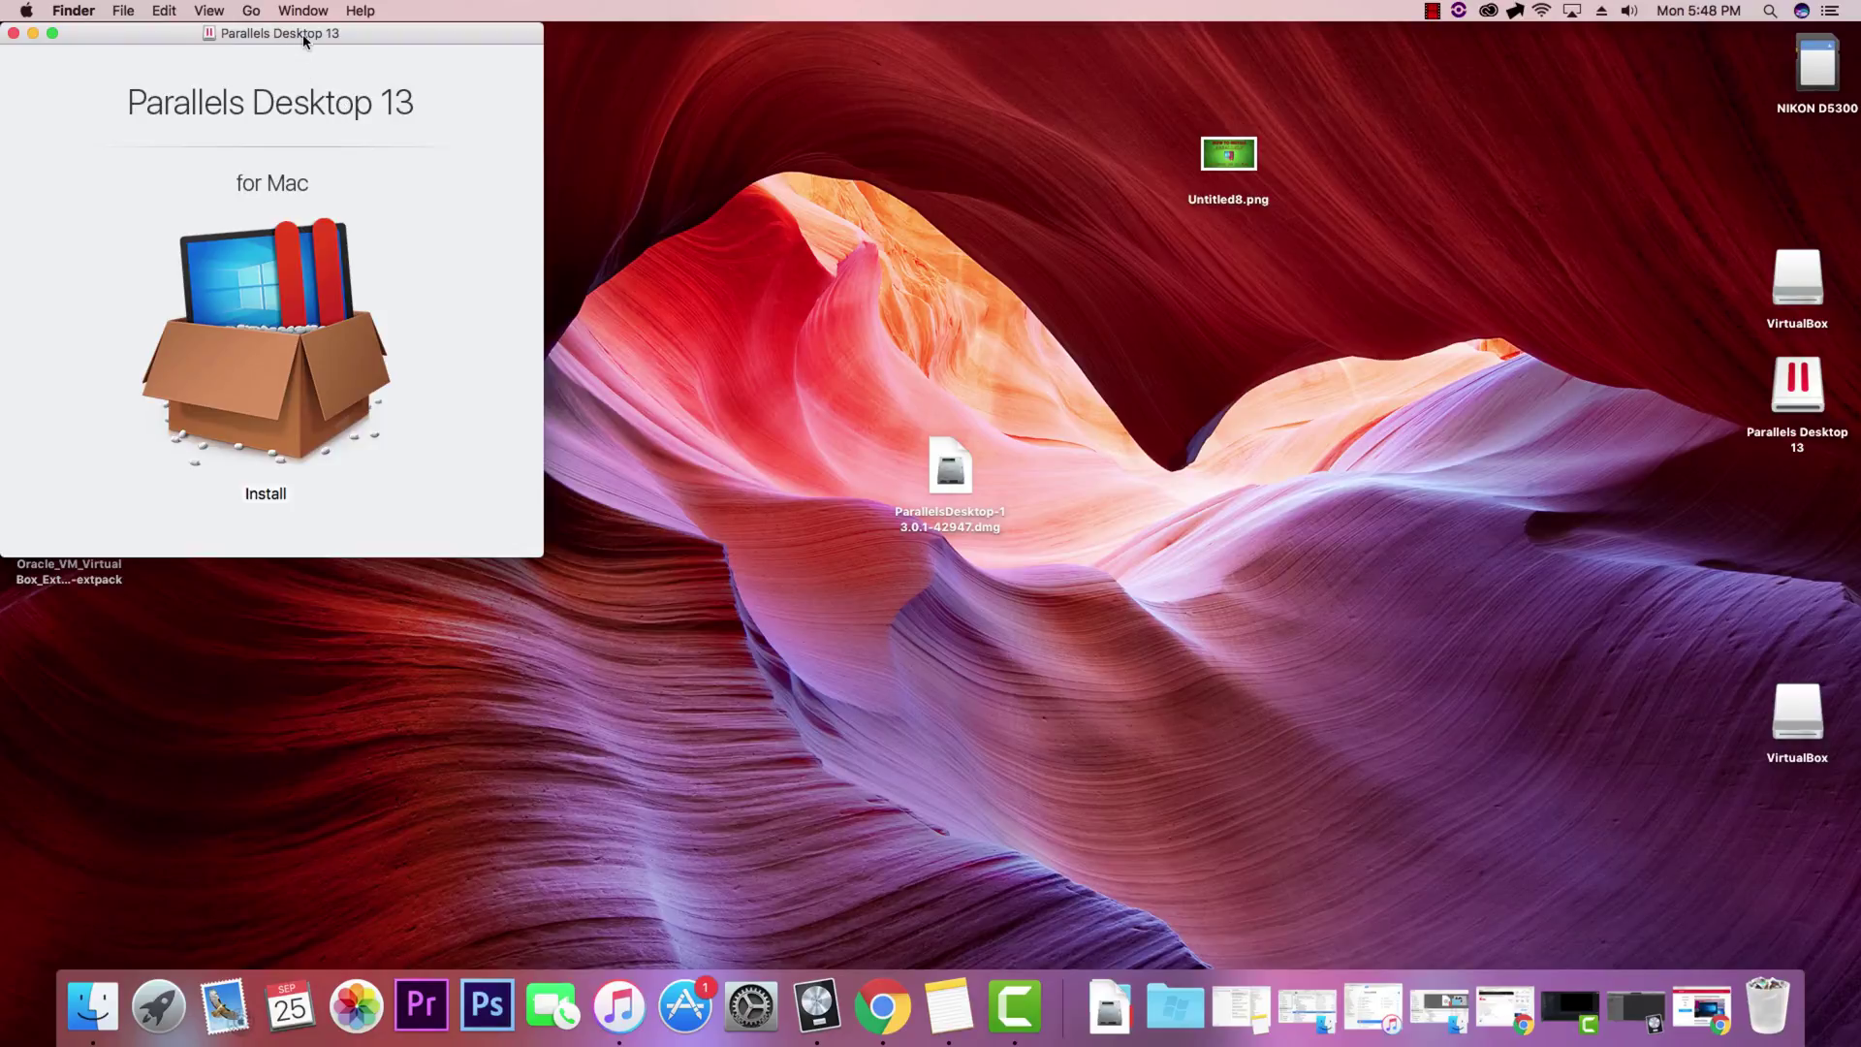
Step: Run the Install icon and allow the internet-downloaded app to open
left_click_drag(303, 39, 619, 102)
double_click(539, 445)
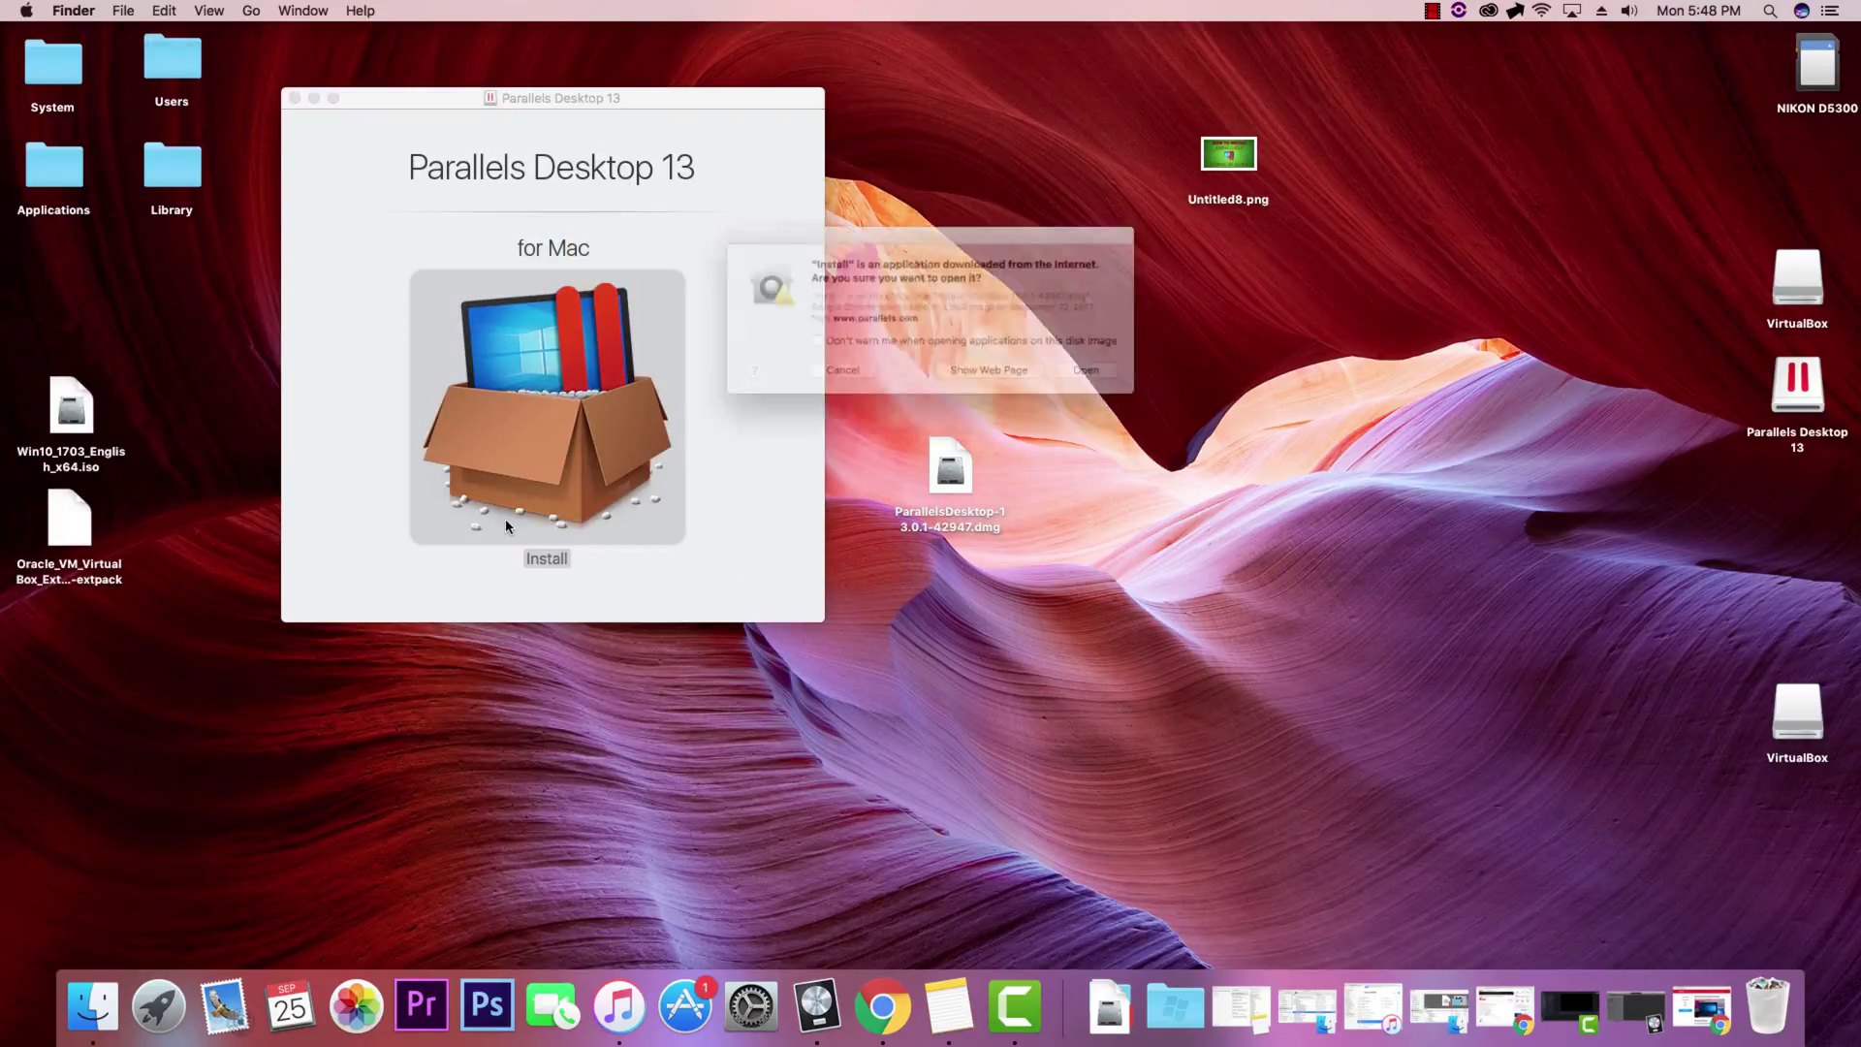
left_click(1121, 384)
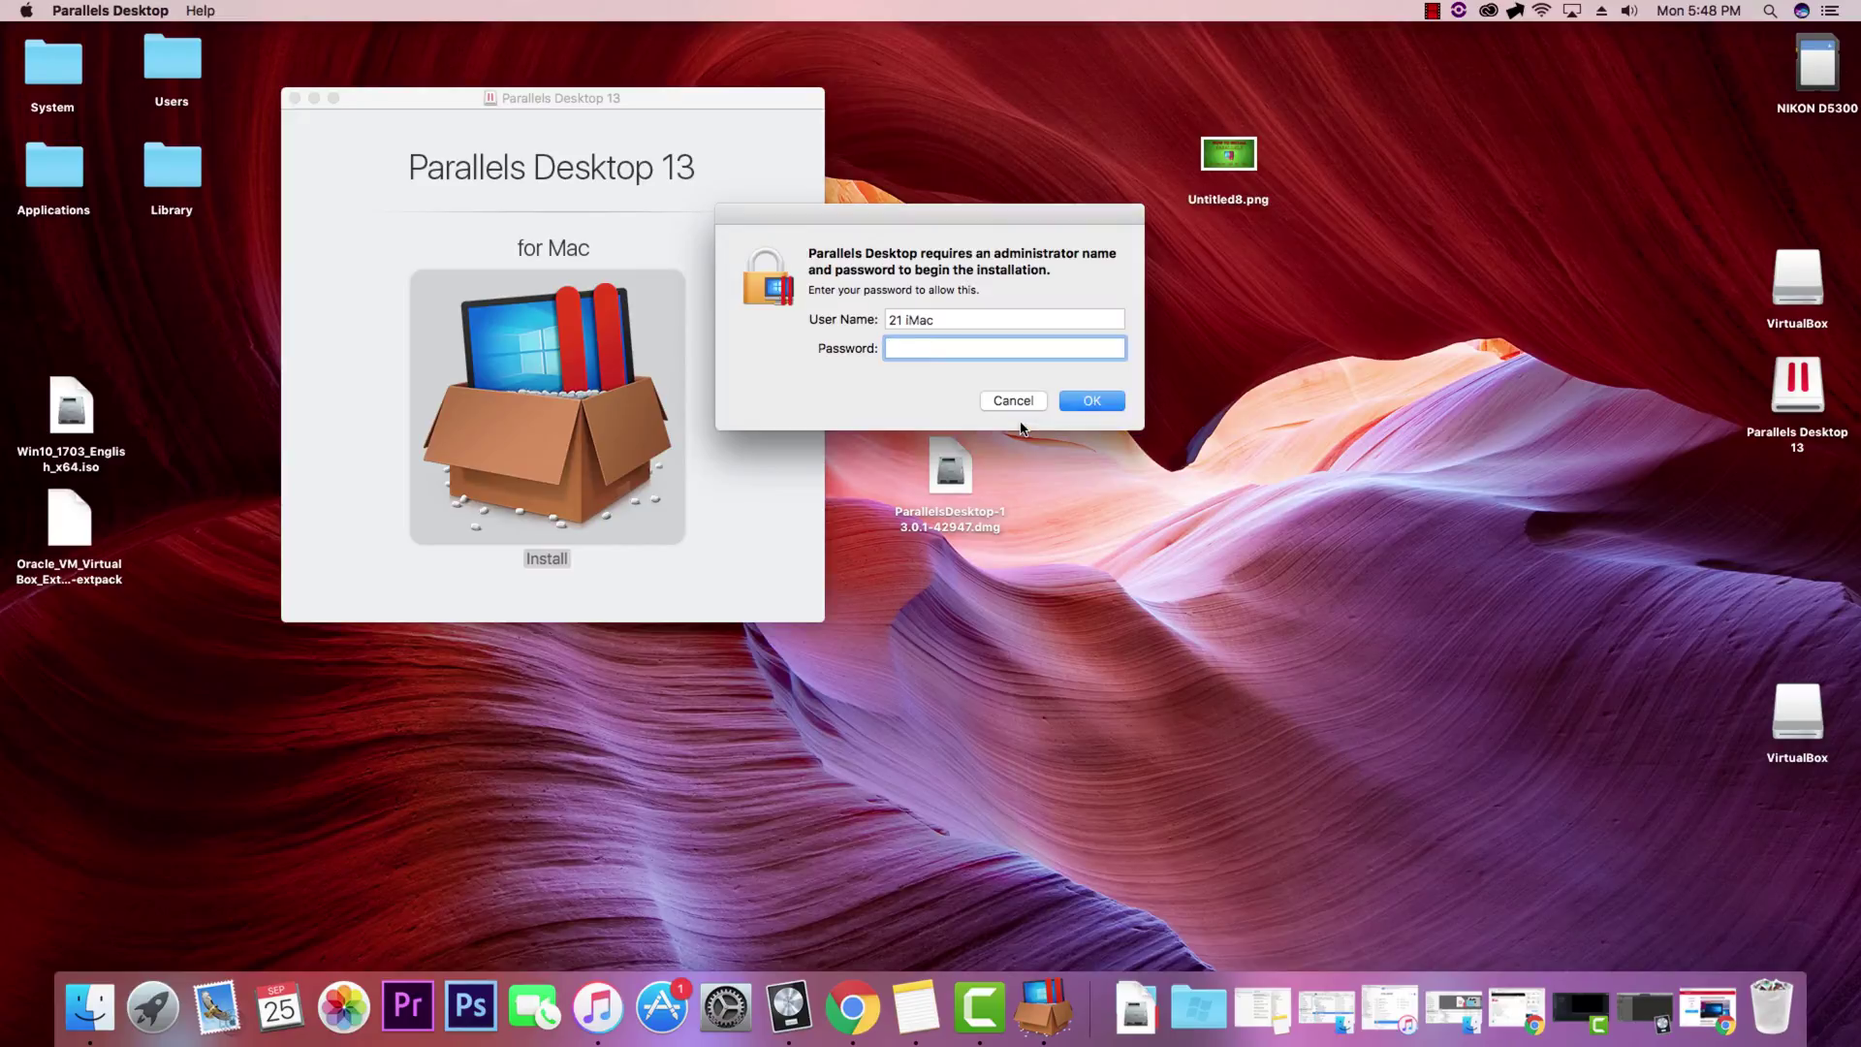
Step: Enter the administrator password and let the installer finish copying files
type("******")
key("Return")
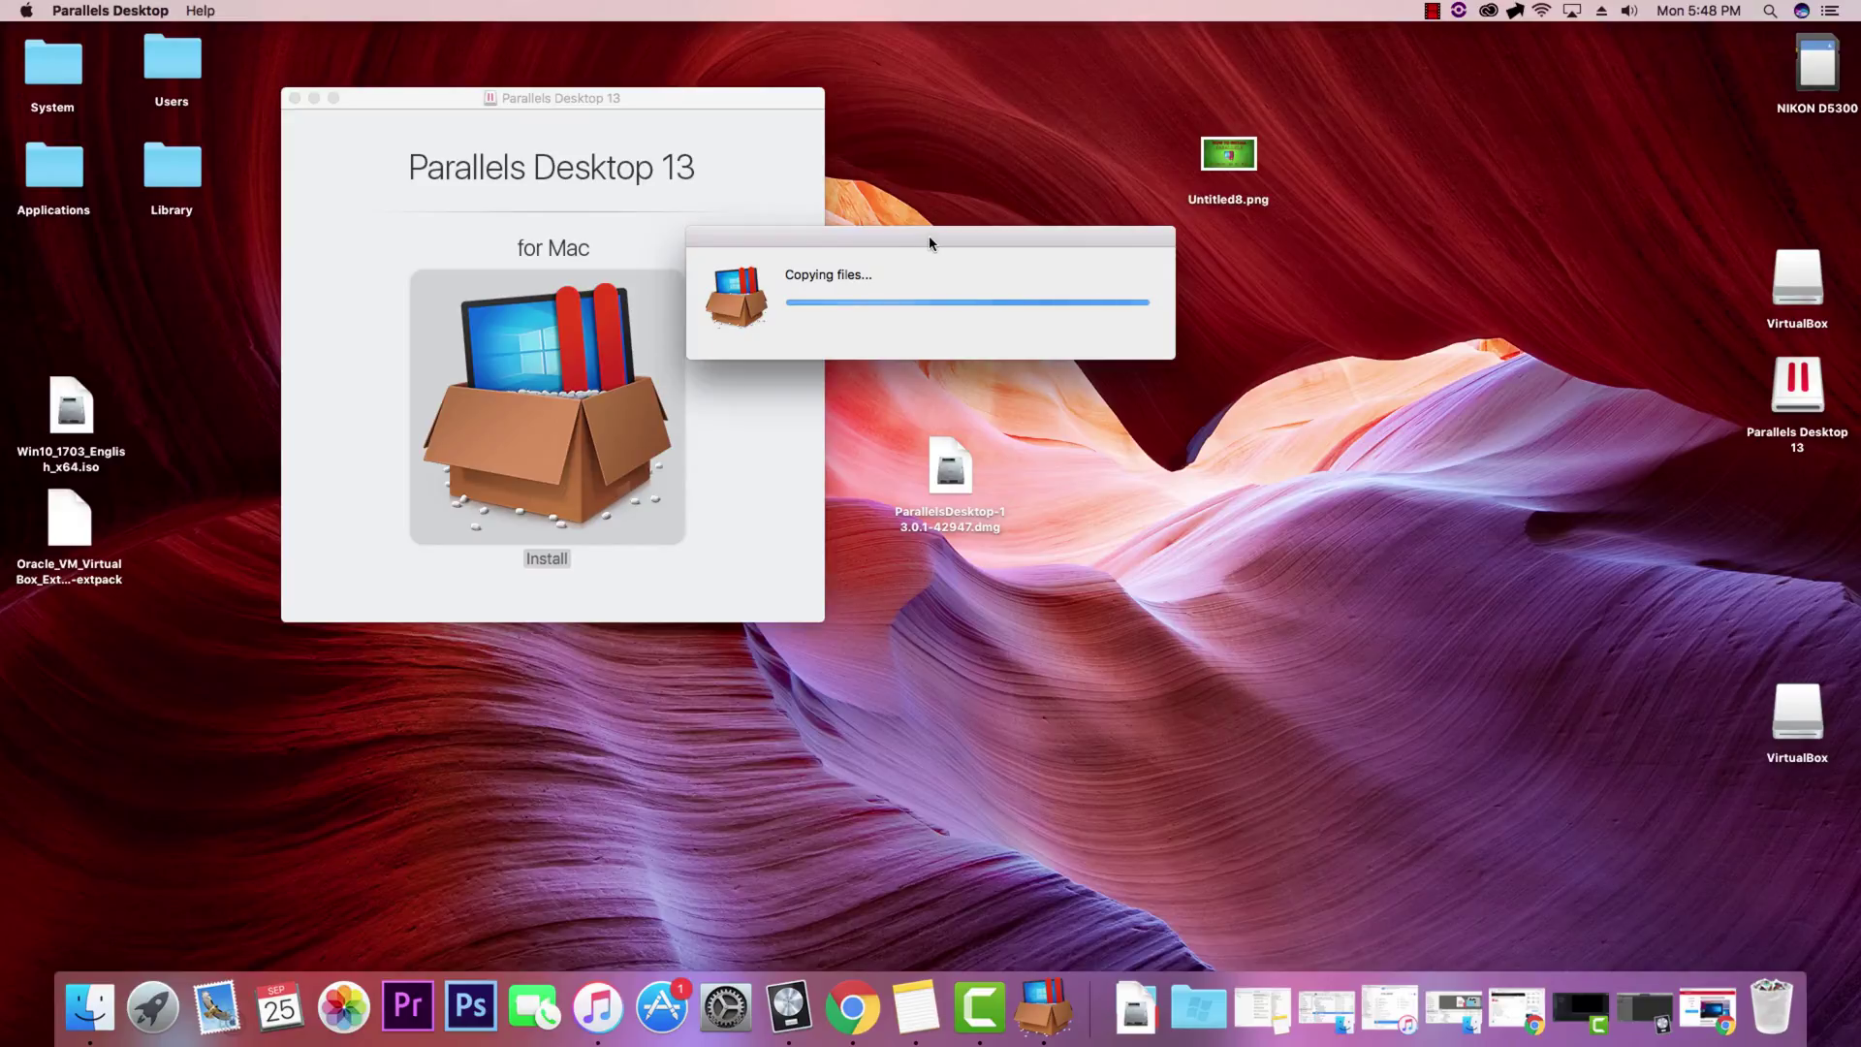
left_click_drag(900, 237, 846, 310)
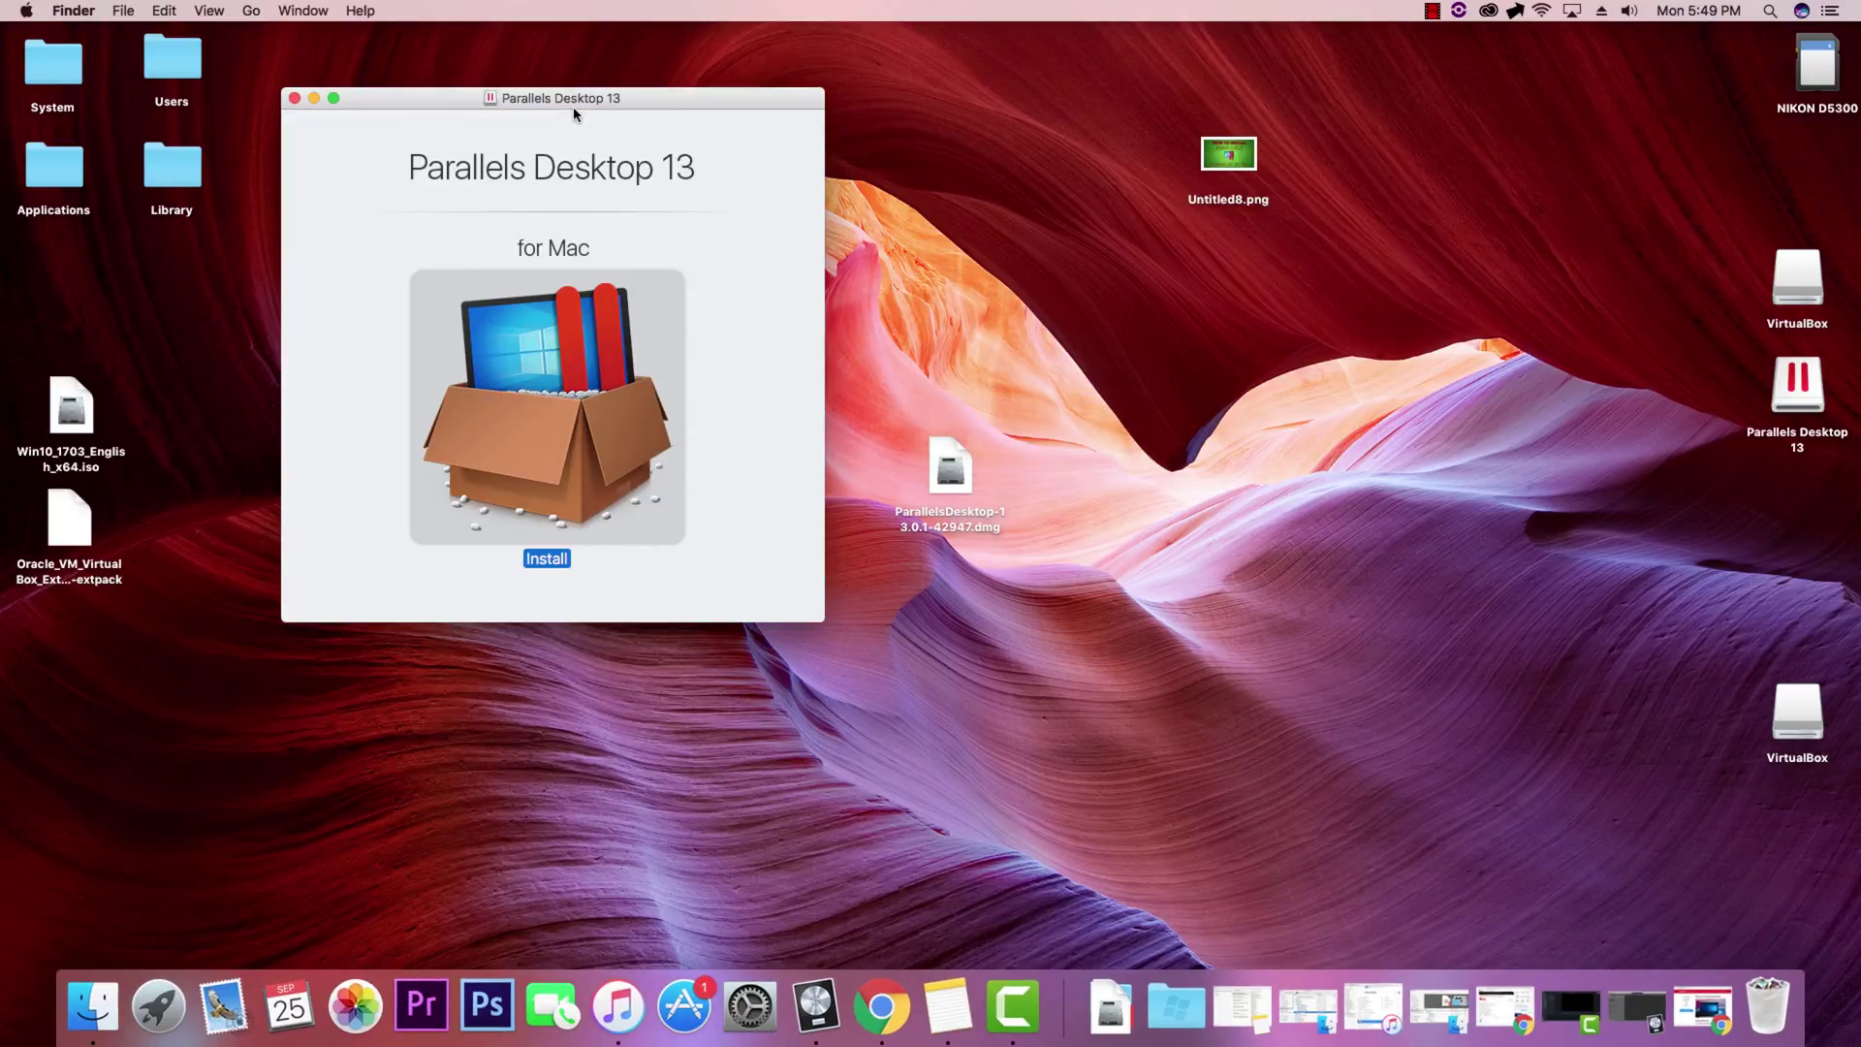
Step: Launch Parallels Desktop from the installer window, opening the suspended Windows 10 VM
left_click_drag(570, 113, 566, 166)
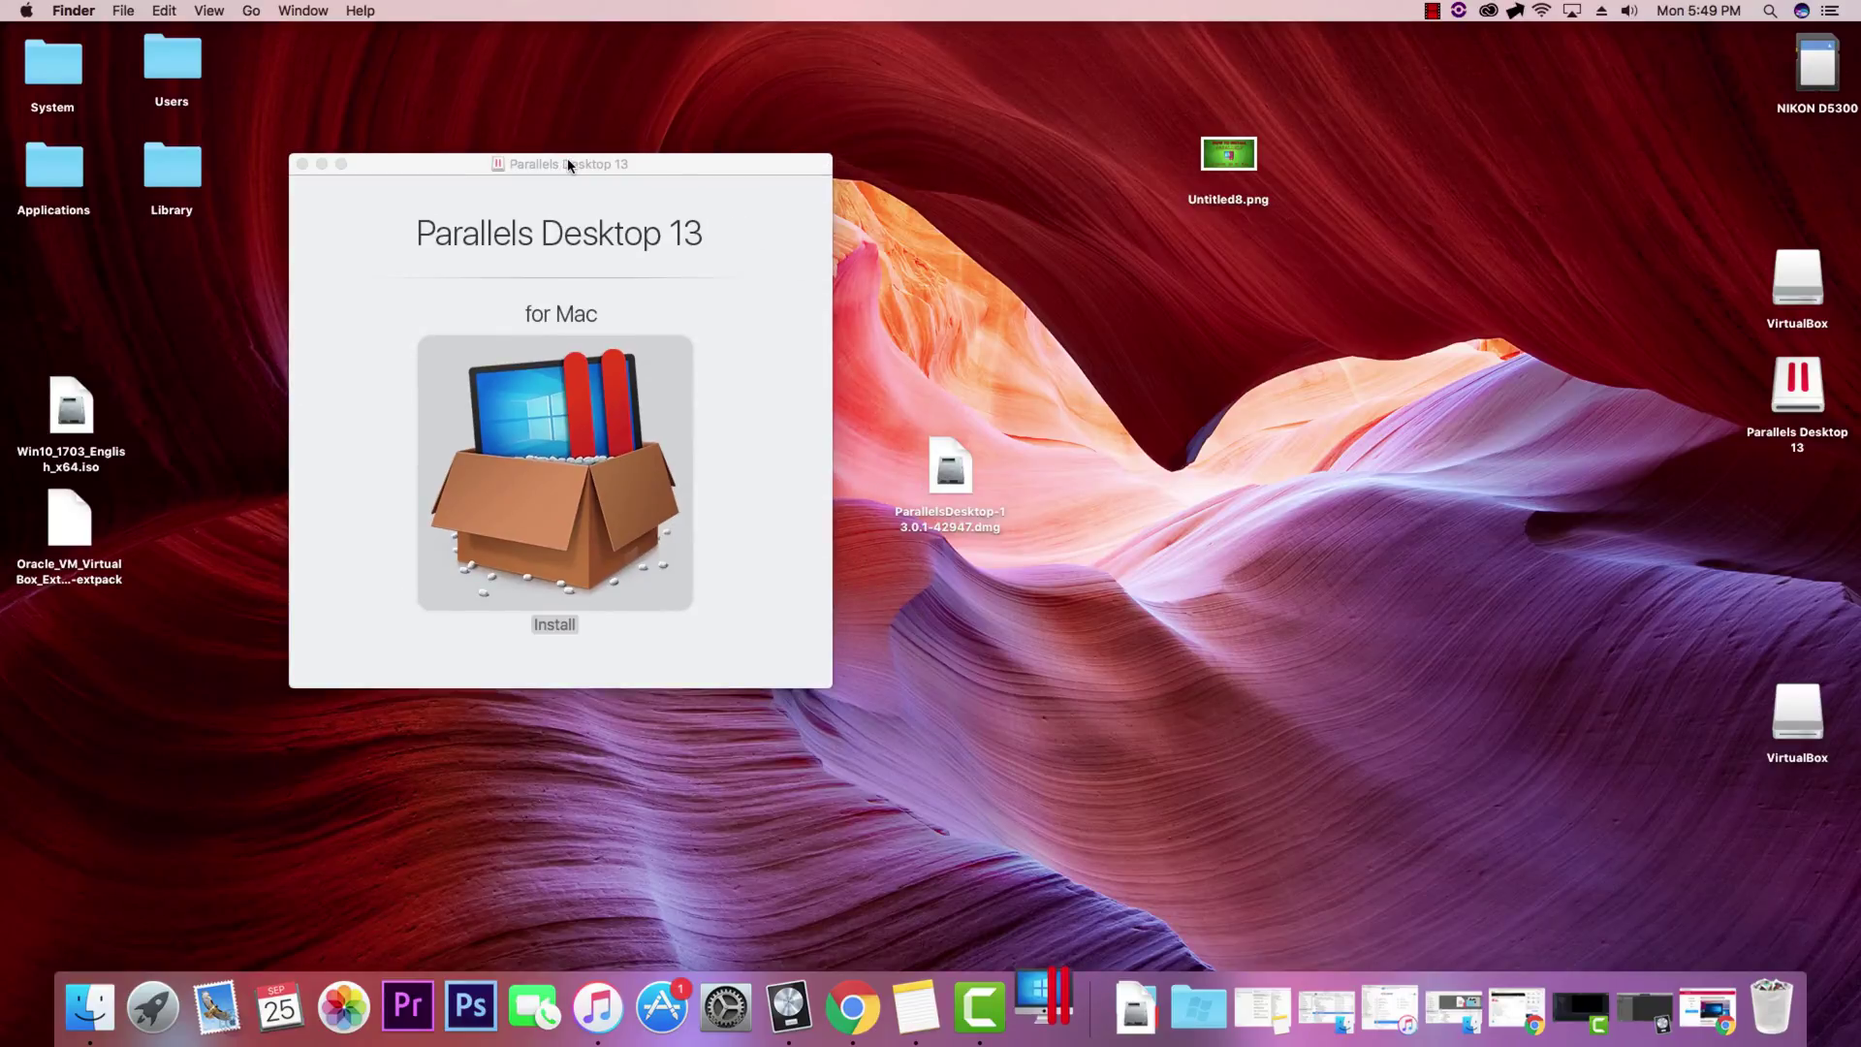
left_click(90, 1006)
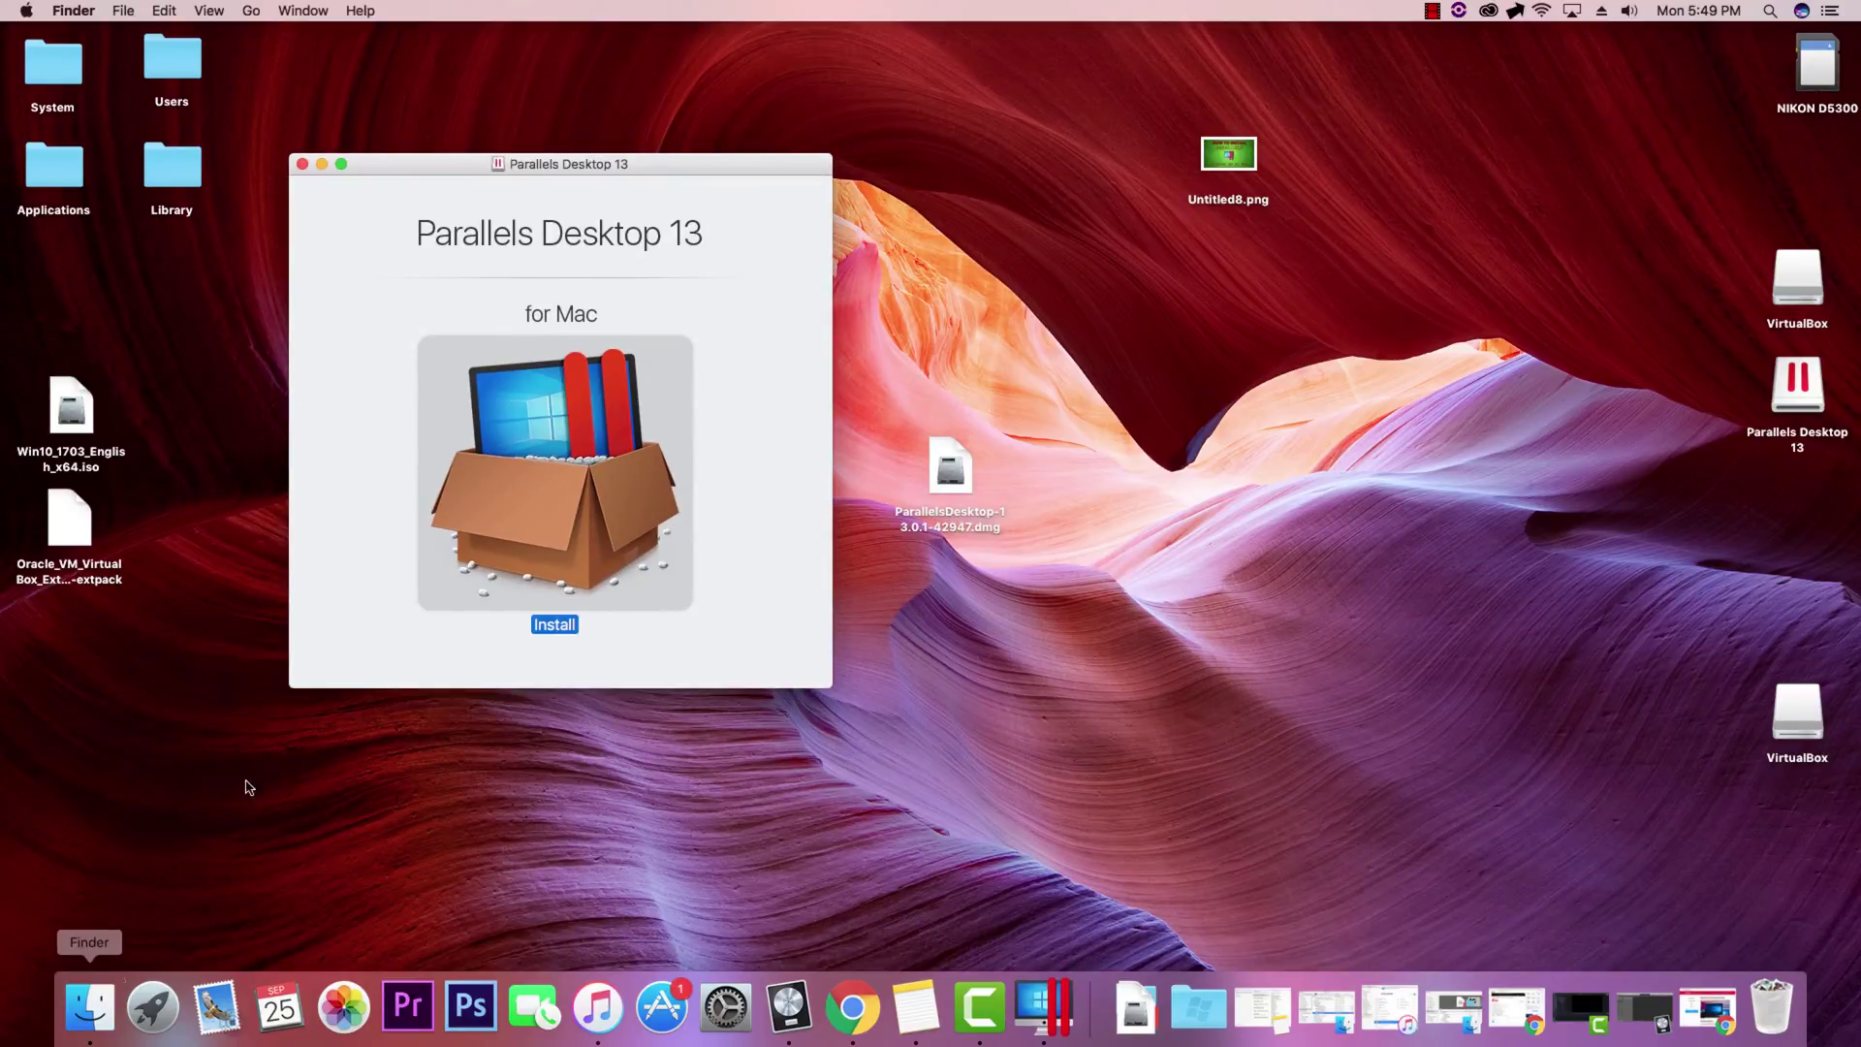
double_click(652, 433)
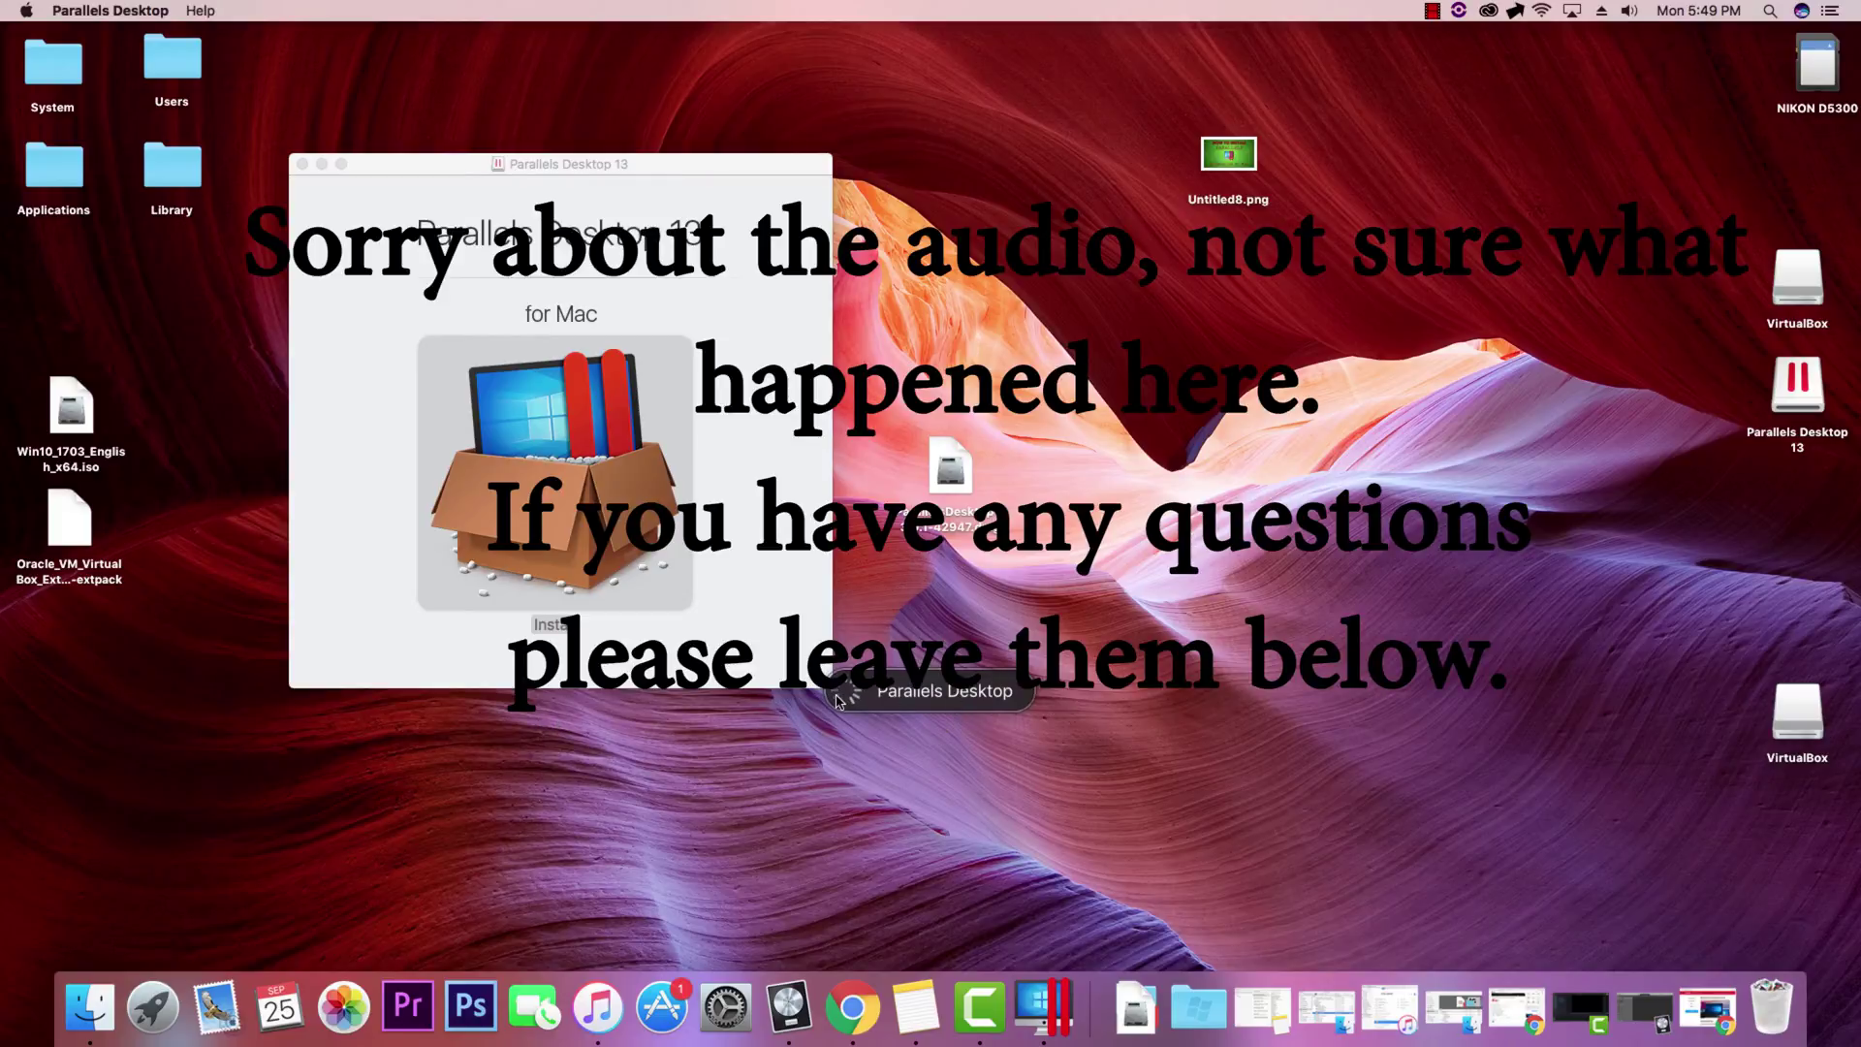
left_click(90, 1014)
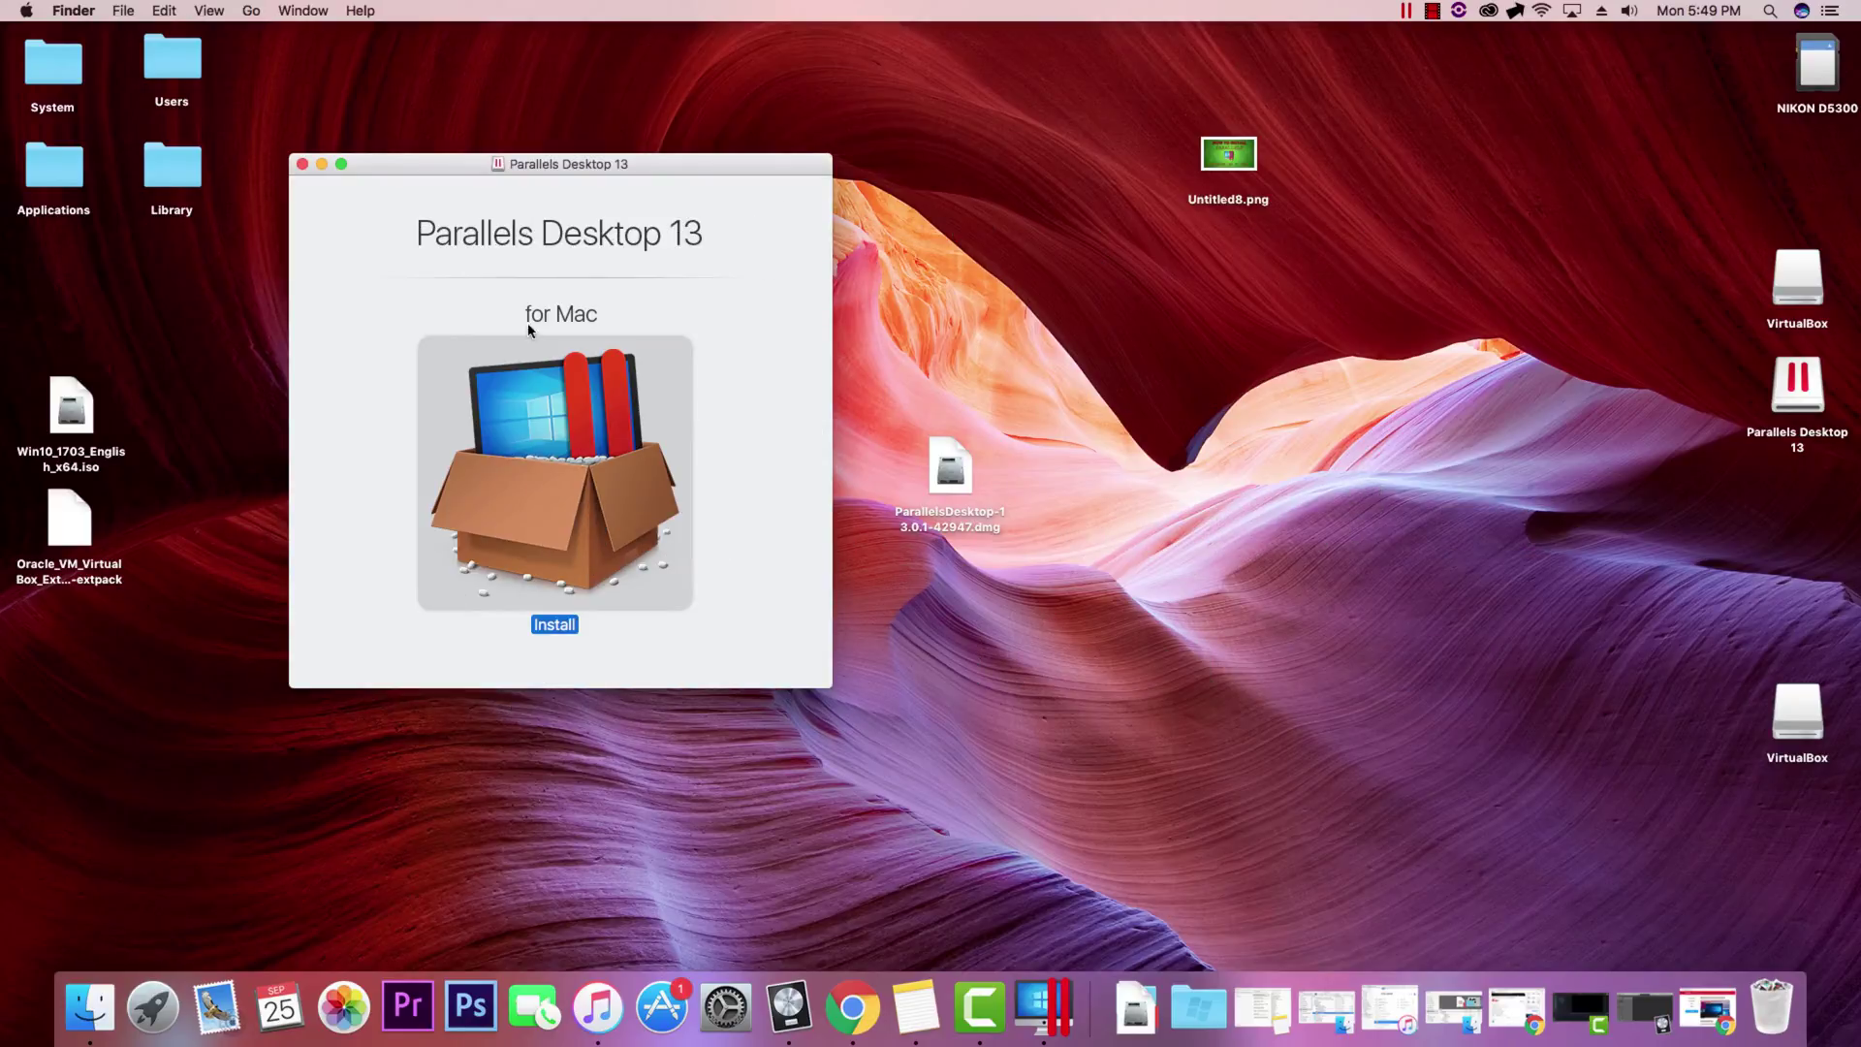
left_click_drag(582, 165, 511, 163)
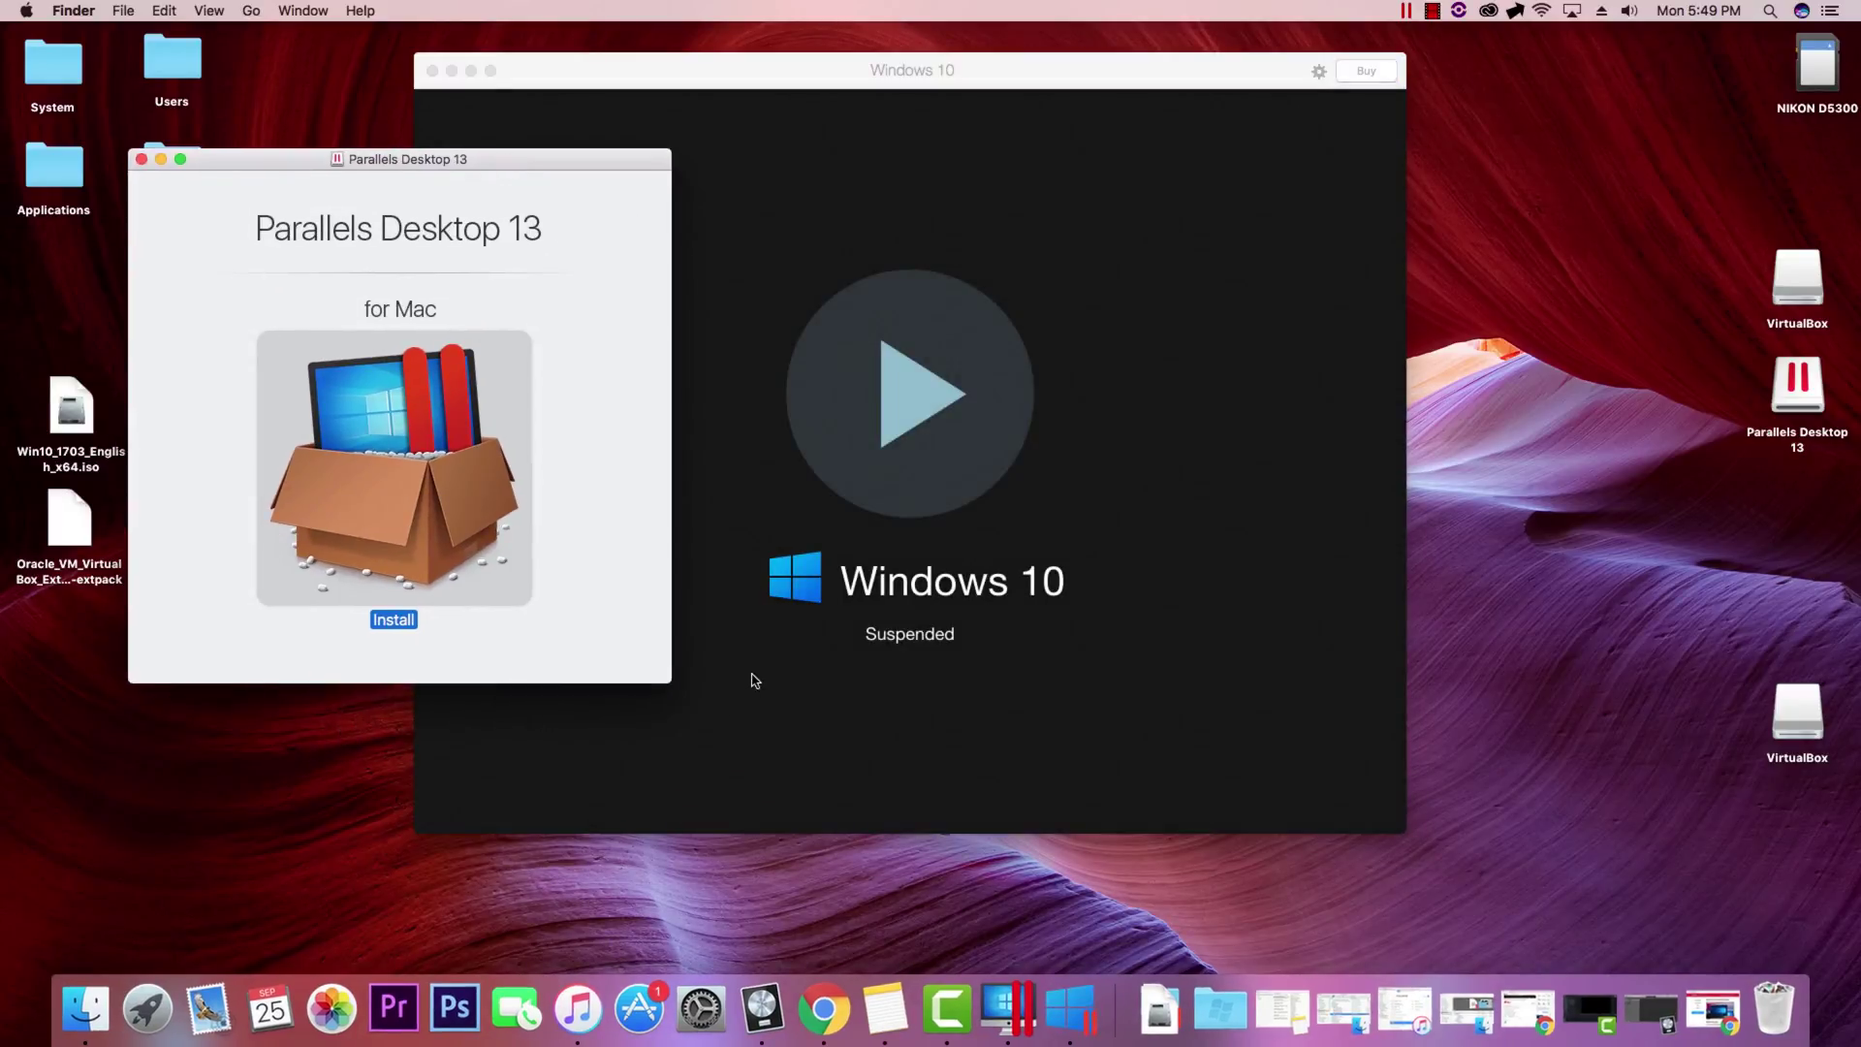
Step: Bring the Windows 10 window forward and choose Continue Trial in the trial dialog
left_click_drag(829, 82, 822, 96)
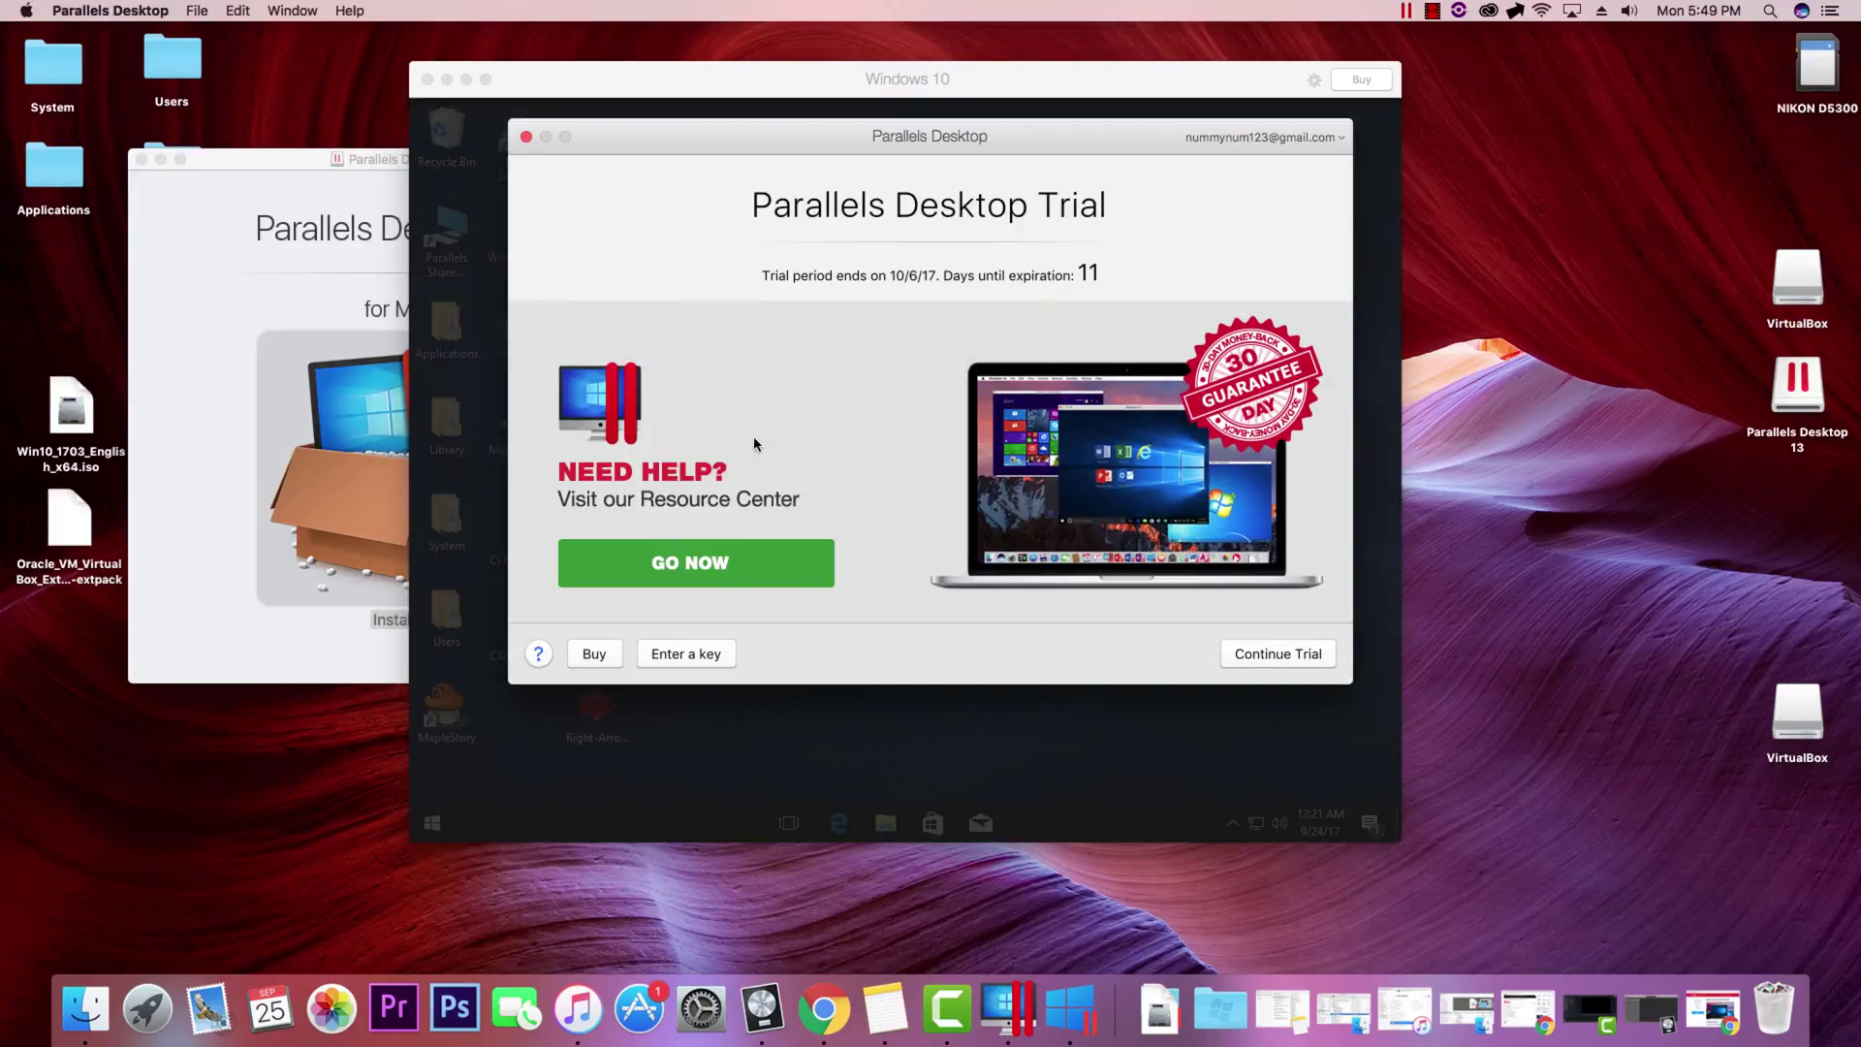
left_click(1302, 664)
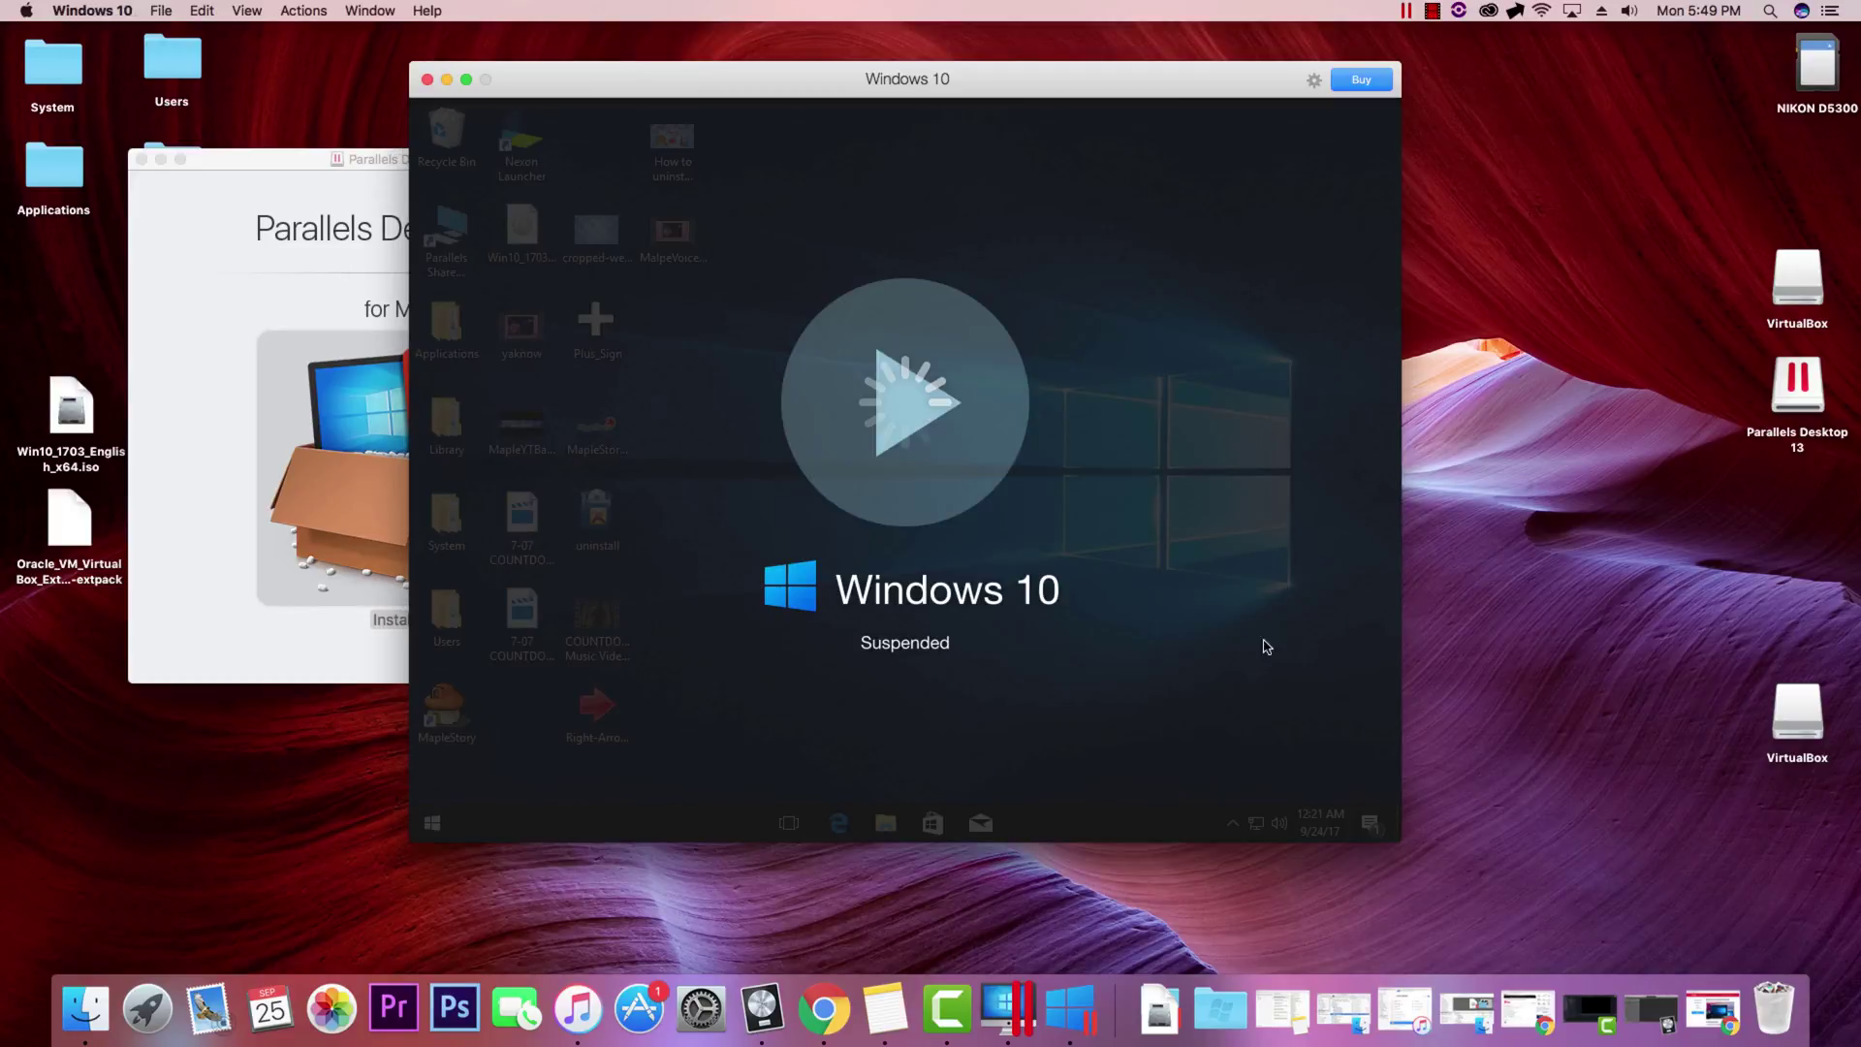
Step: Press play on the suspended Windows 10 VM and let it resume
left_click(919, 399)
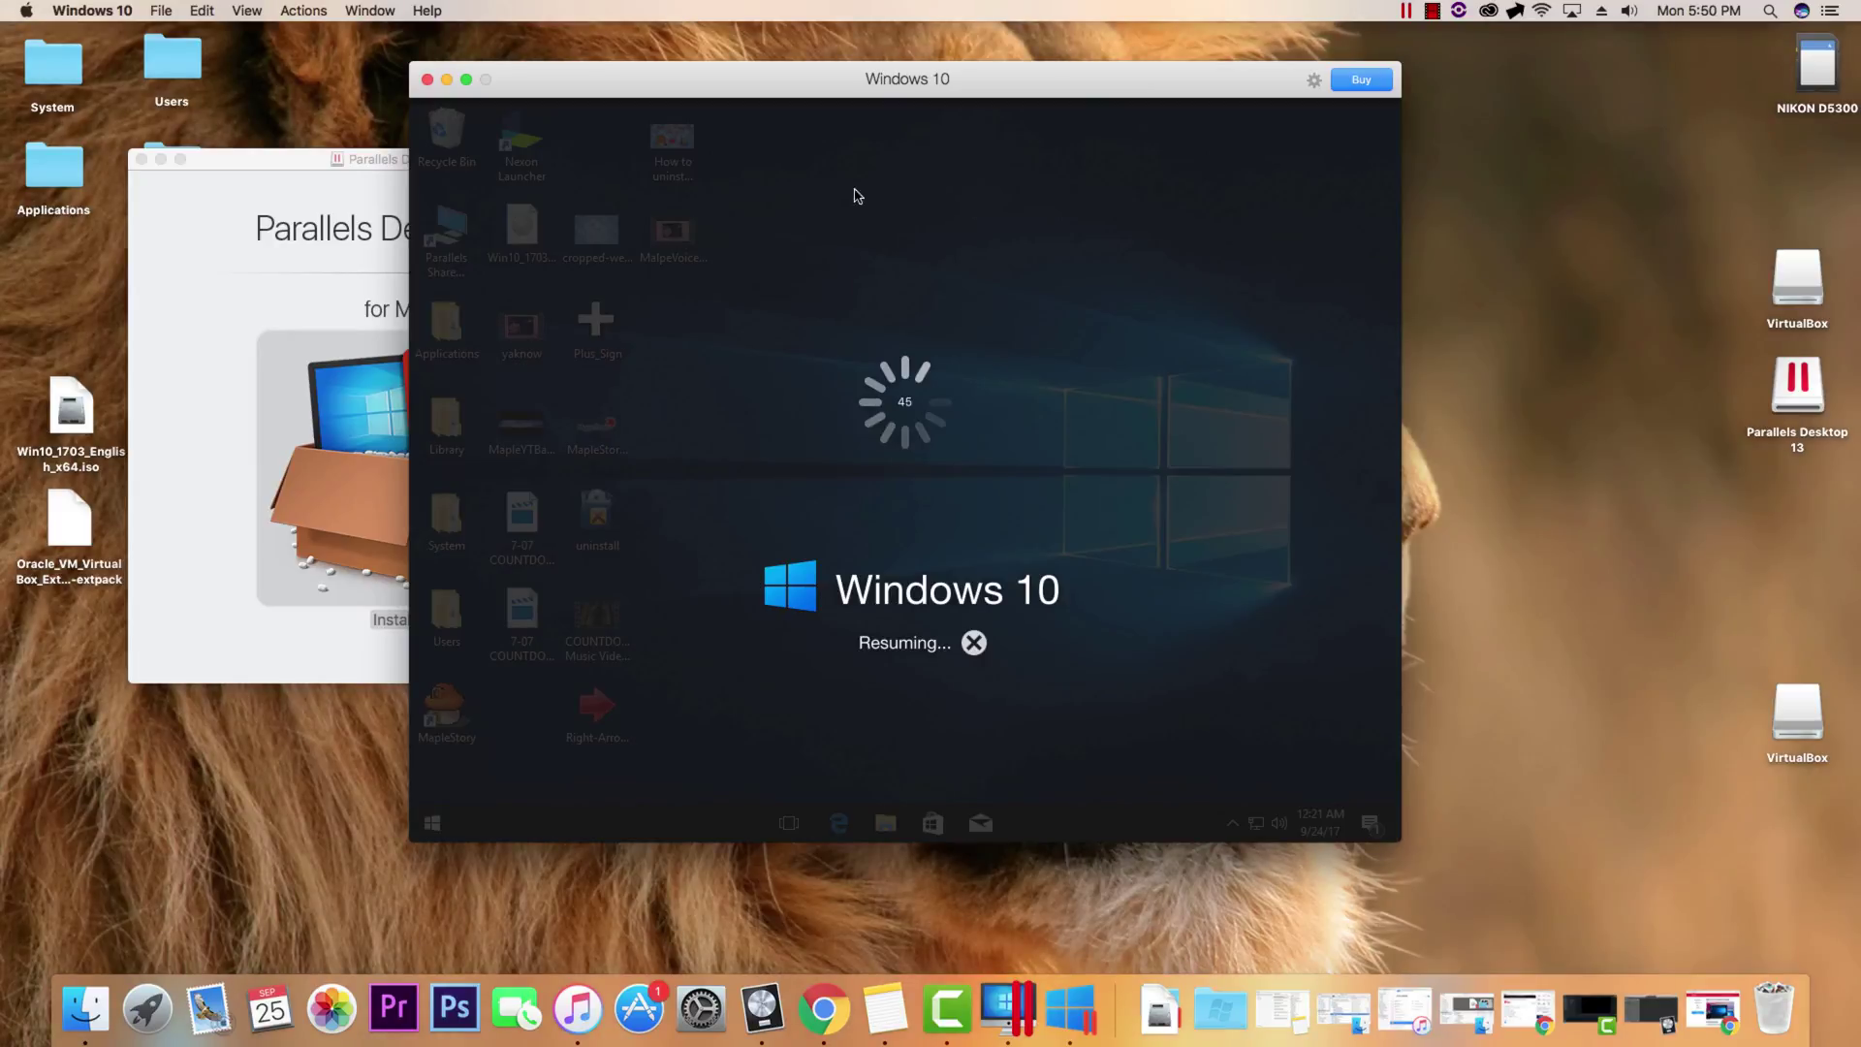
mouse_move(889, 90)
left_mouse_down()
mouse_move(1012, 98)
mouse_move(905, 86)
left_mouse_up()
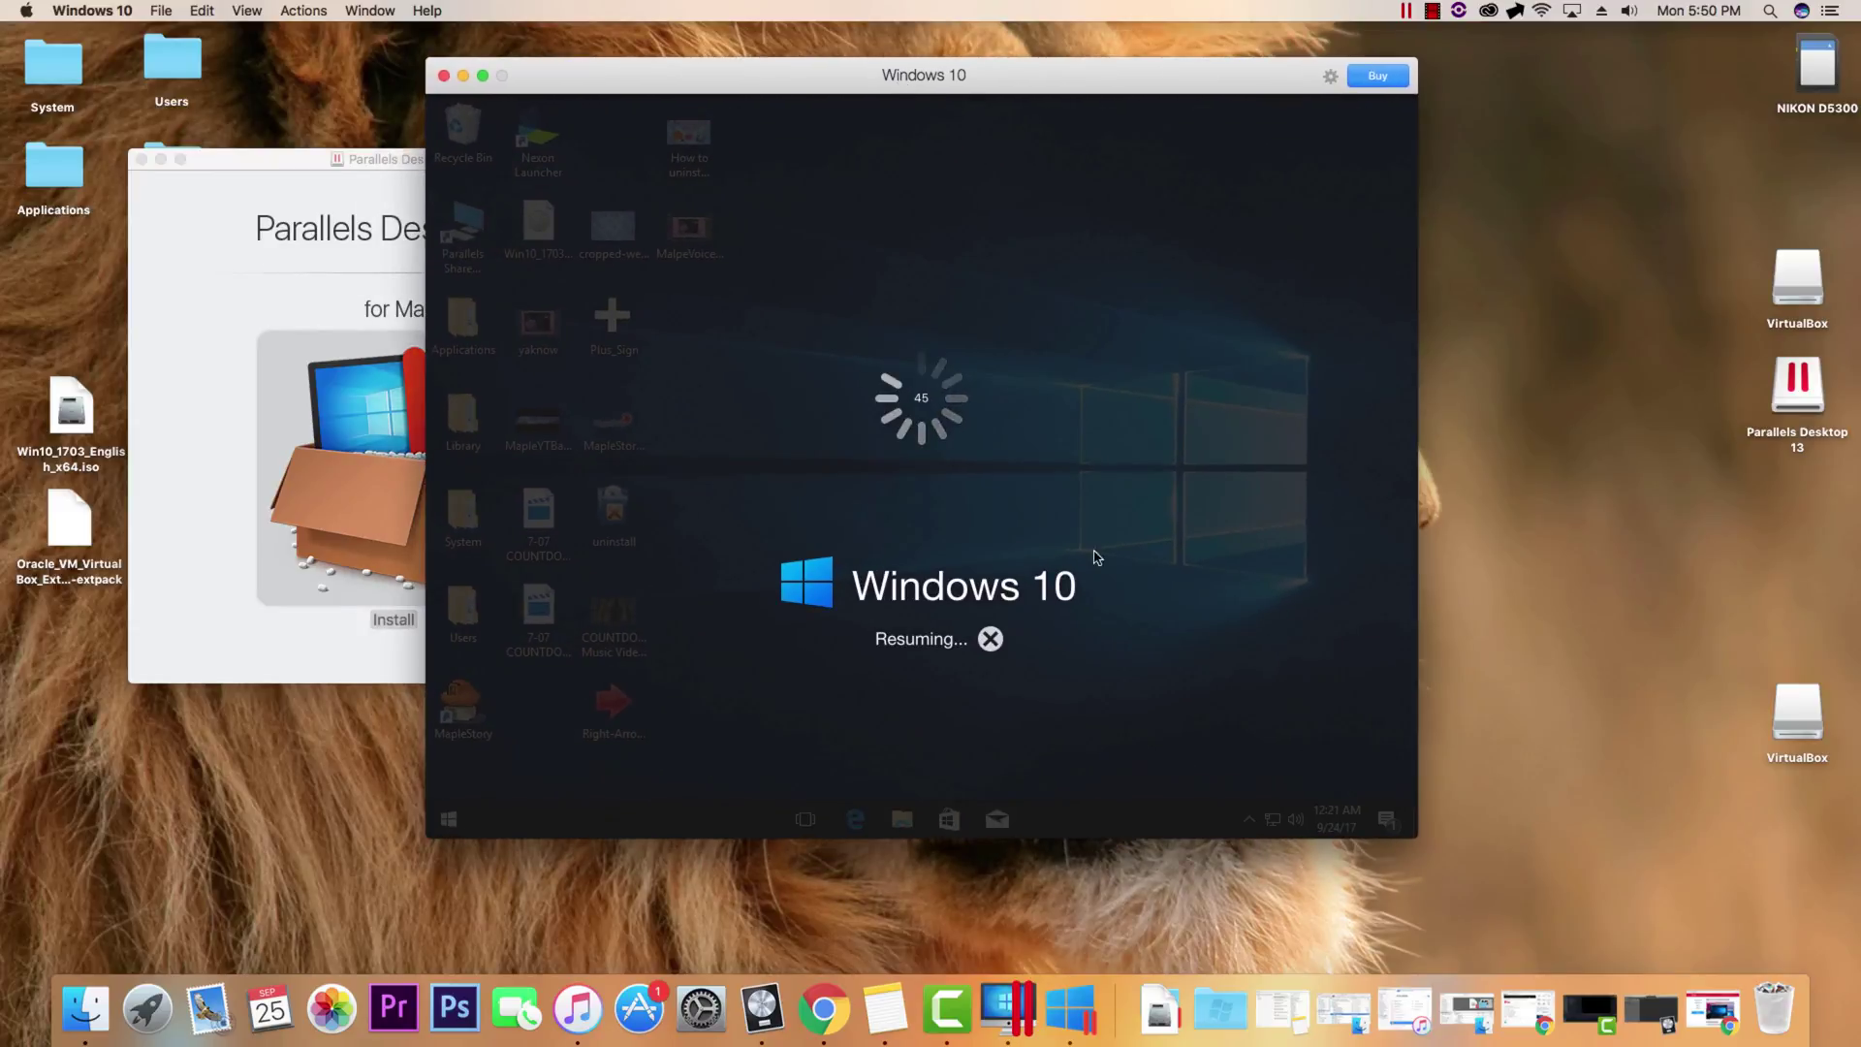